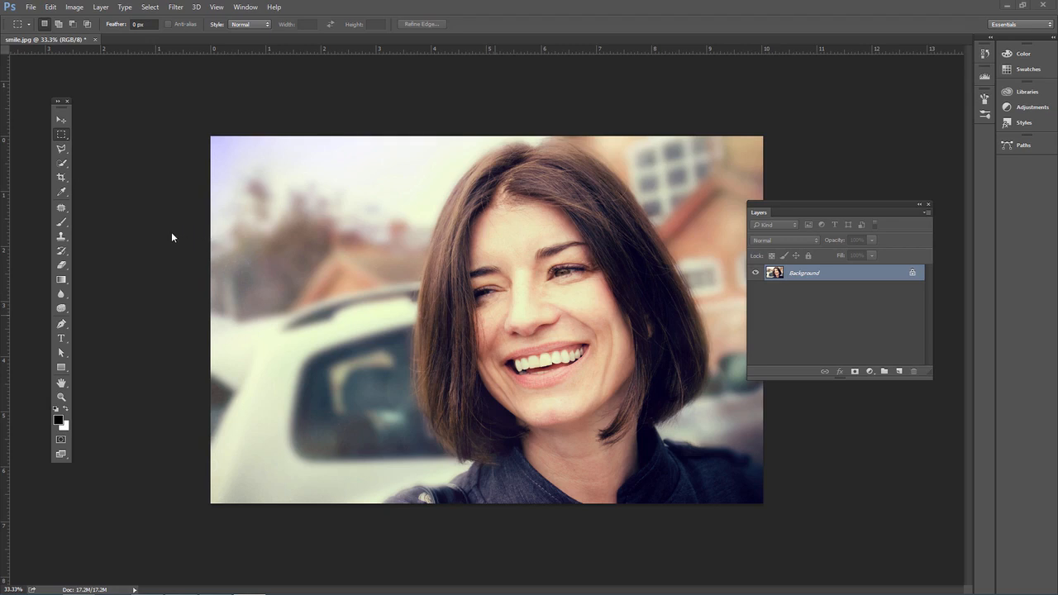
- Try a Color Balance adjustment layer with the midtones shifted about +45 toward blue, and delete that layer
key("ctrl+plus")
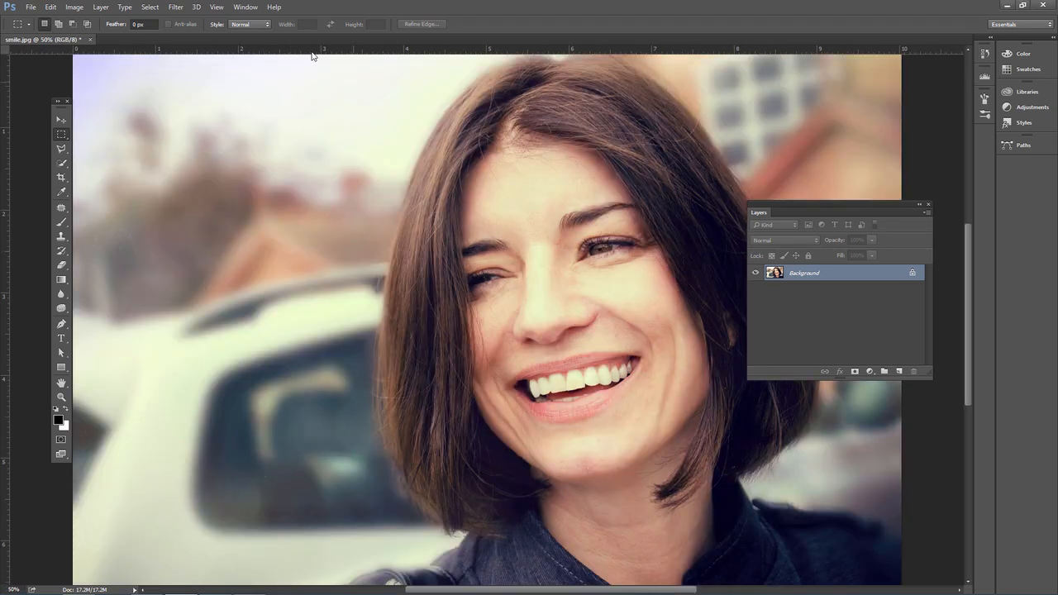
left_click(61, 134)
left_click_drag(835, 204, 870, 210)
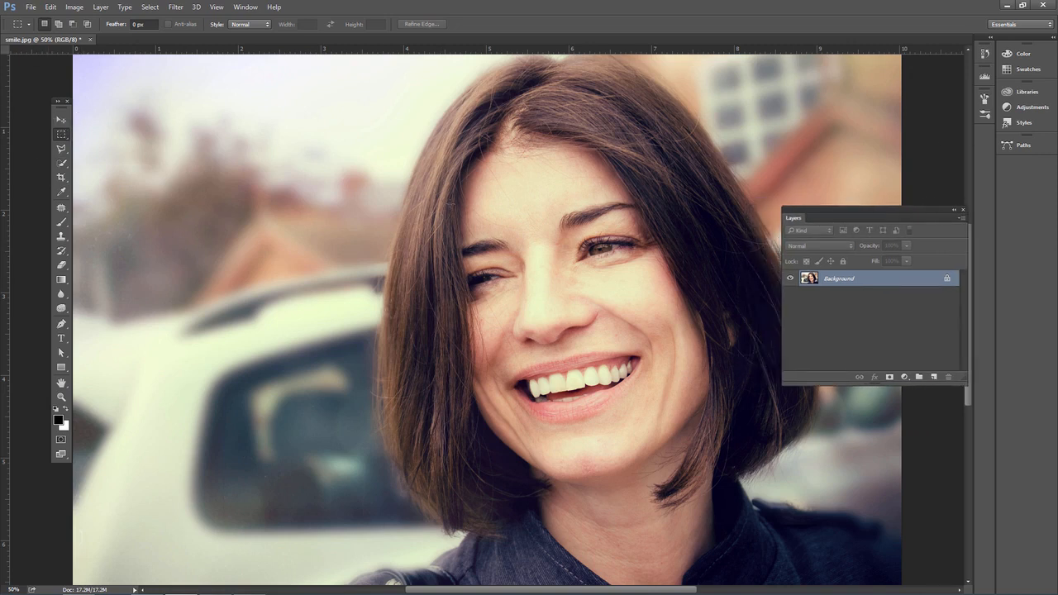
left_click(905, 379)
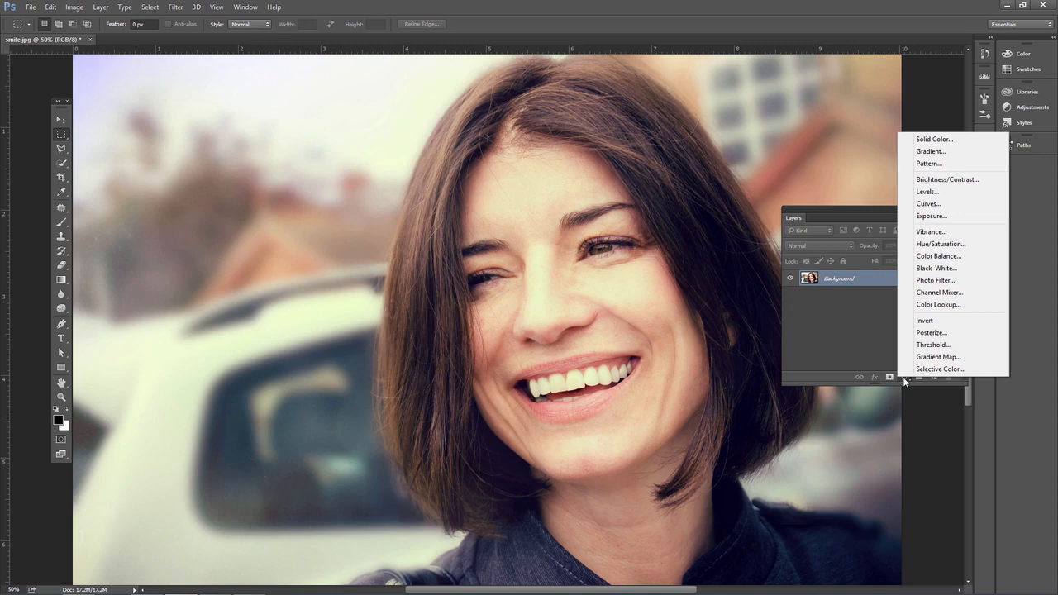
left_click(930, 256)
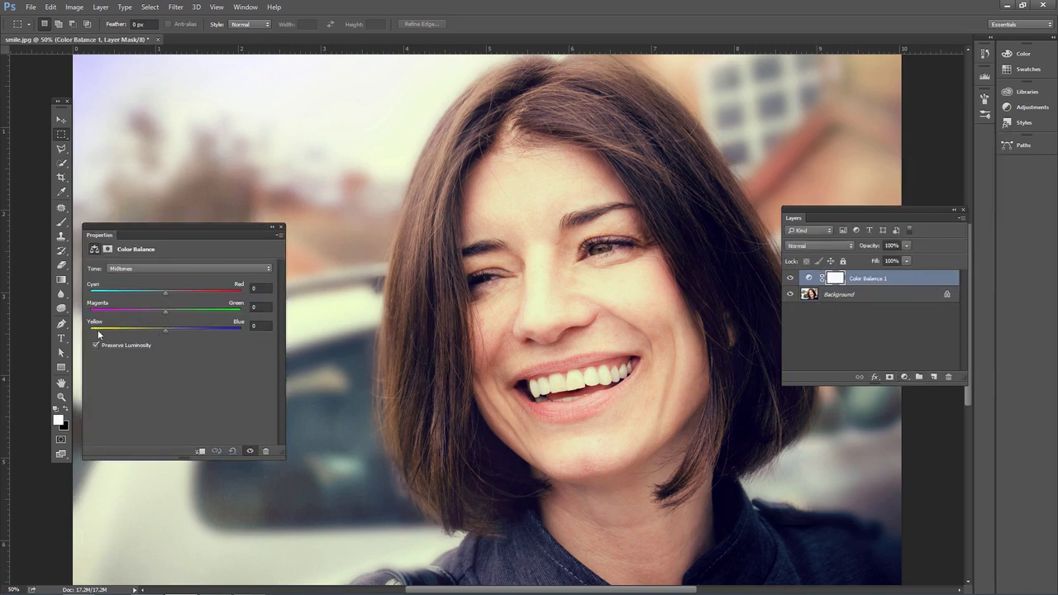
left_click_drag(165, 329, 199, 337)
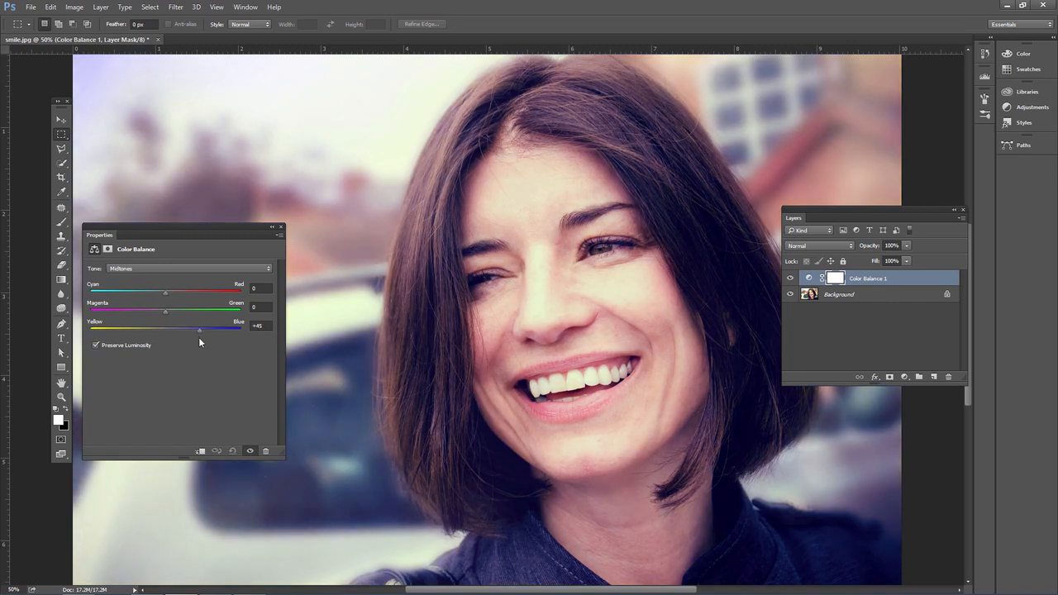
left_click(907, 246)
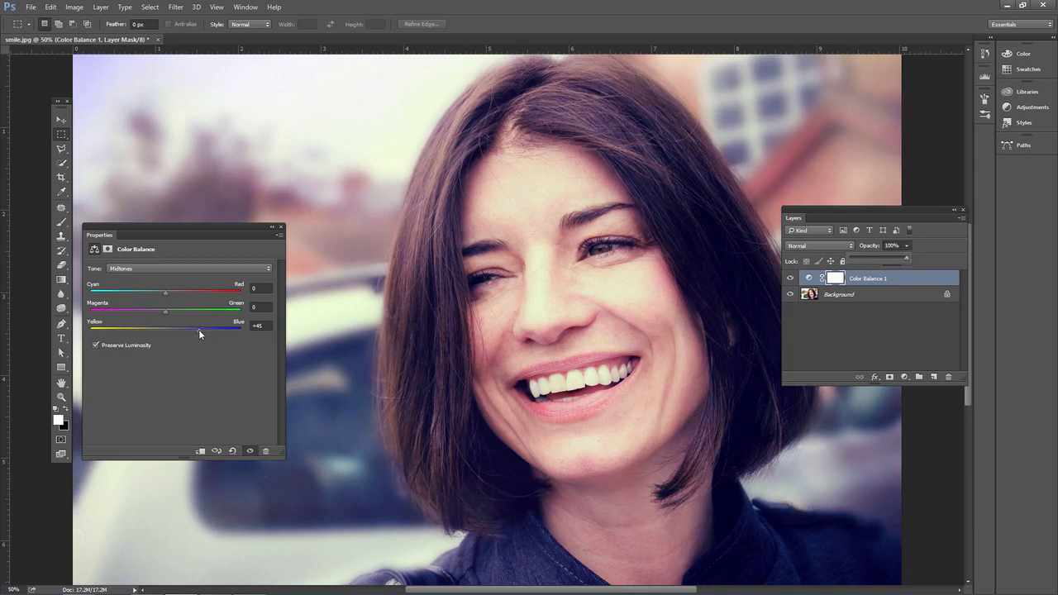
left_click_drag(198, 333, 196, 335)
left_click(833, 275)
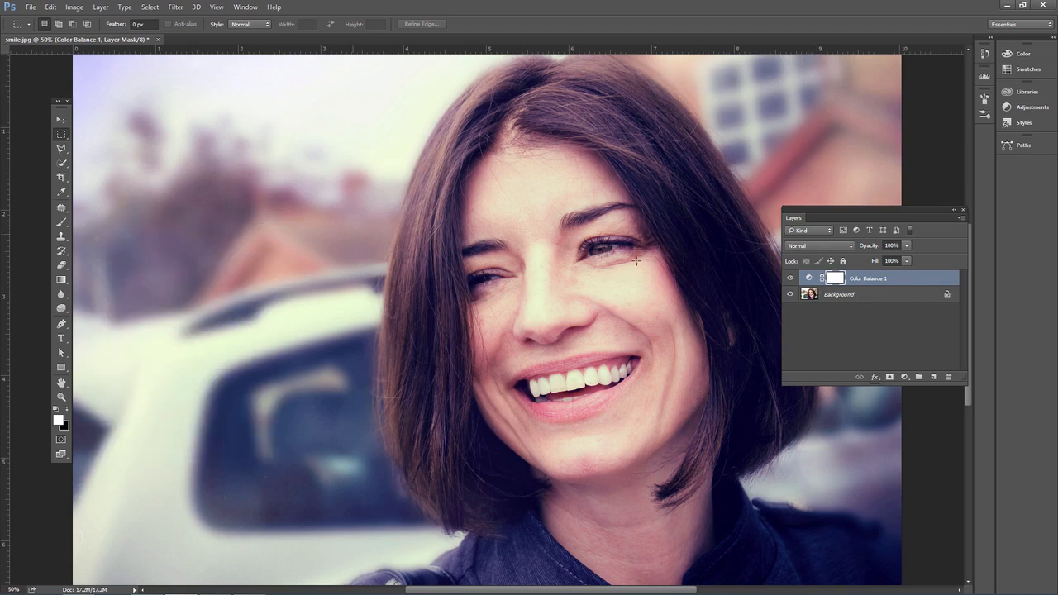
left_click_drag(813, 282, 948, 378)
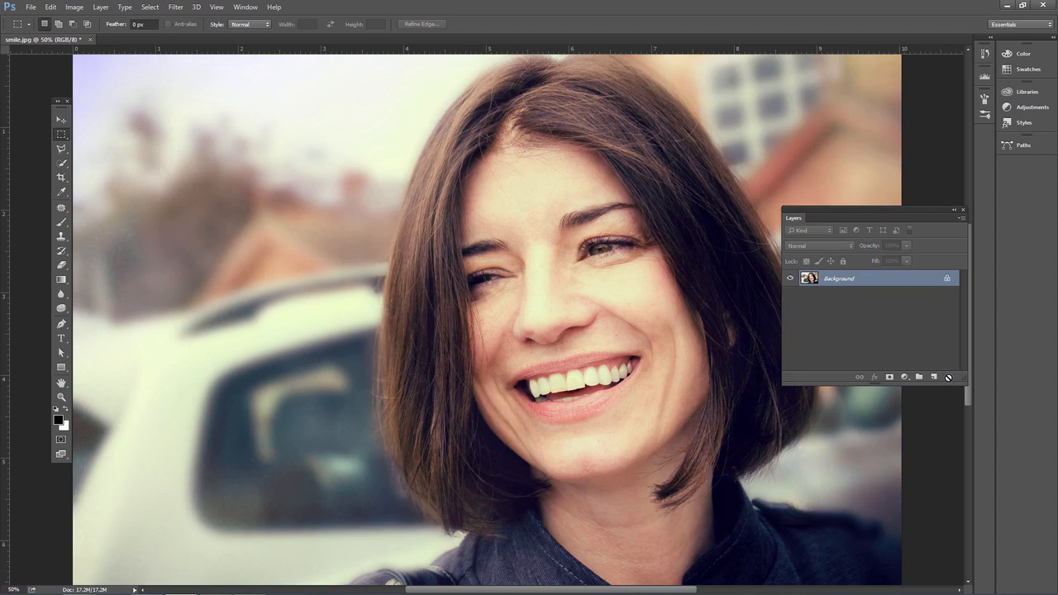
- Add a Threshold adjustment layer and set its level to 5 to isolate the photo's darkest pixels
left_click(904, 378)
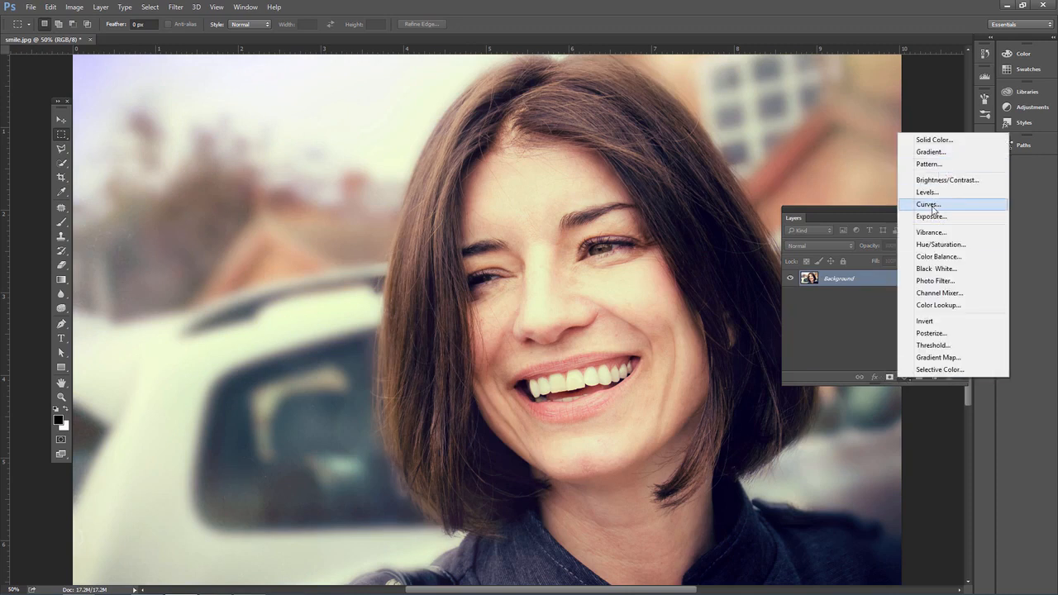
left_click(933, 345)
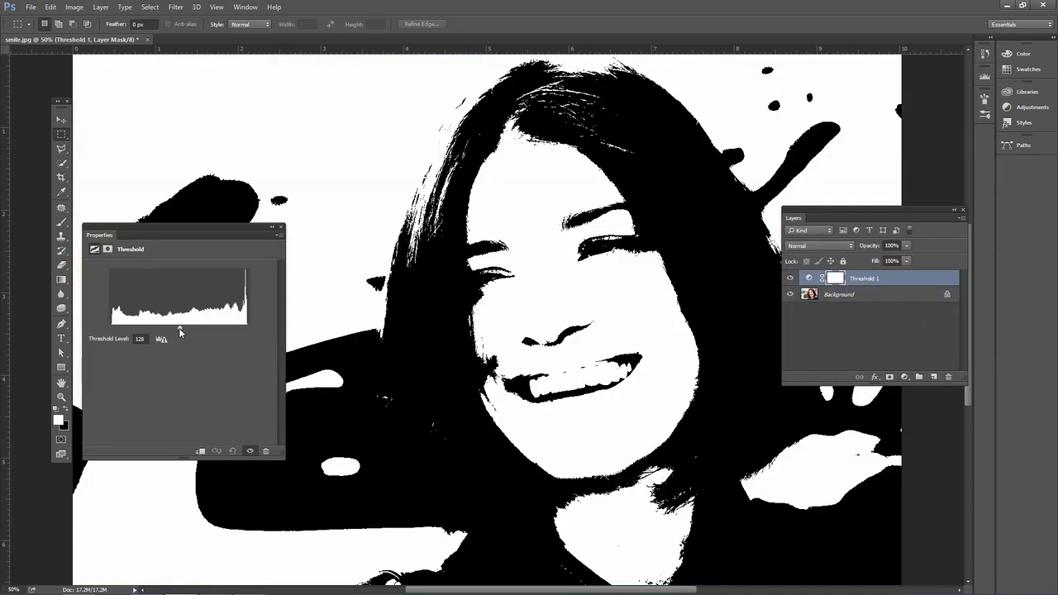
left_click_drag(181, 331, 181, 330)
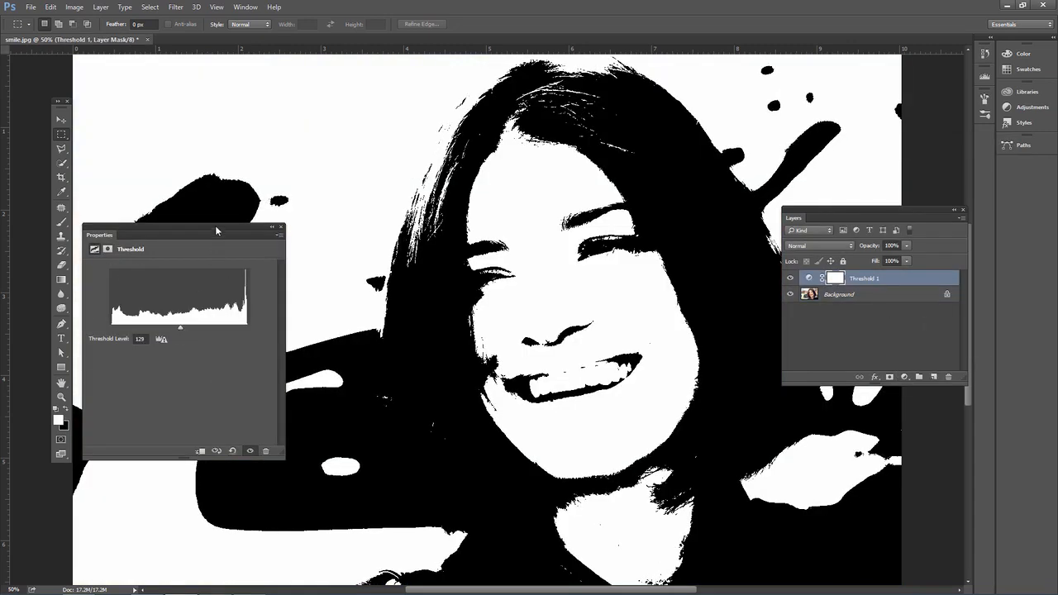
left_click_drag(218, 233, 262, 121)
left_click_drag(223, 222, 154, 222)
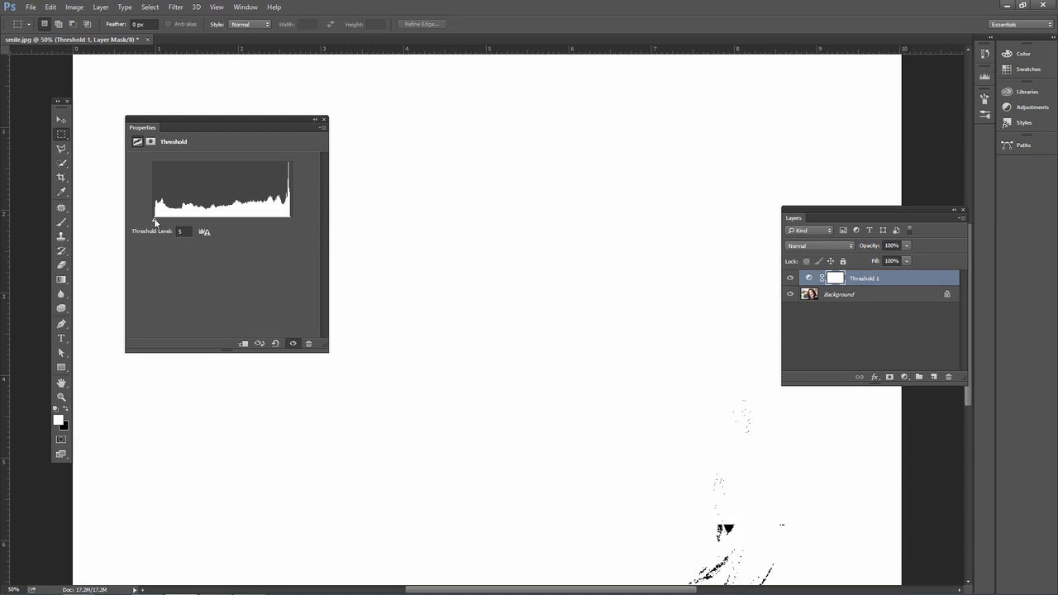
key("ctrl+minus")
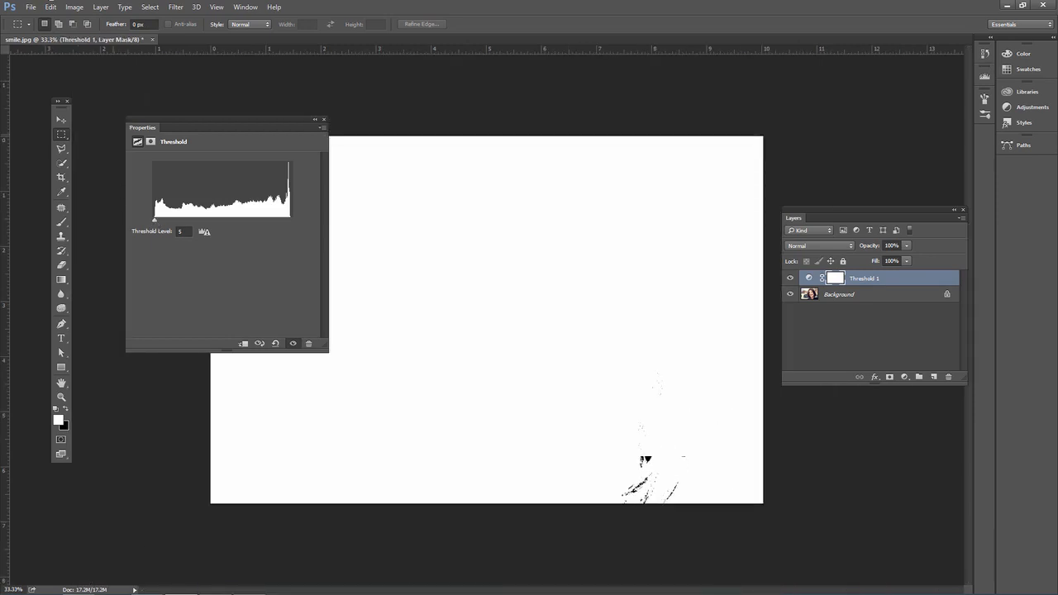
mouse_move(157, 237)
left_mouse_down()
mouse_move(197, 244)
mouse_move(157, 246)
left_mouse_up()
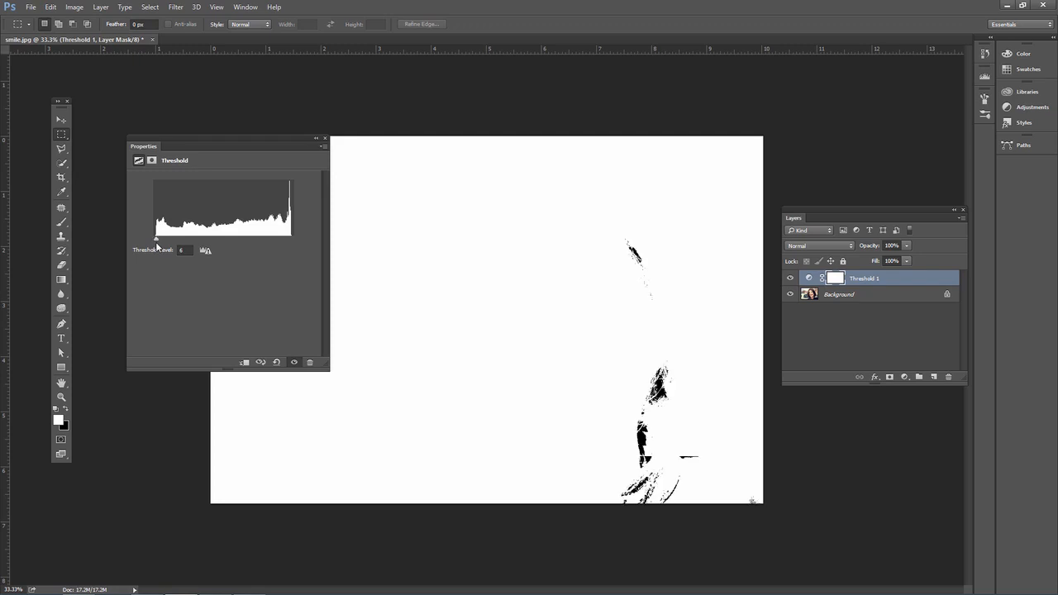
left_click(180, 249)
type("4")
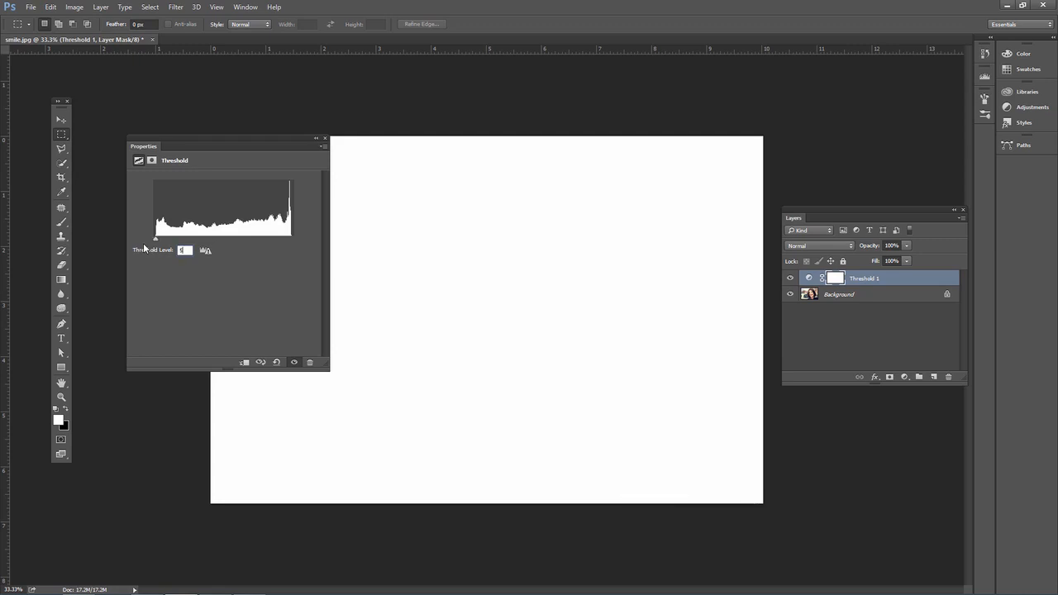
type("5")
- Place a color sampler point with the Color Sampler Tool on the solid black spot near the jacket collar
left_click(63, 195)
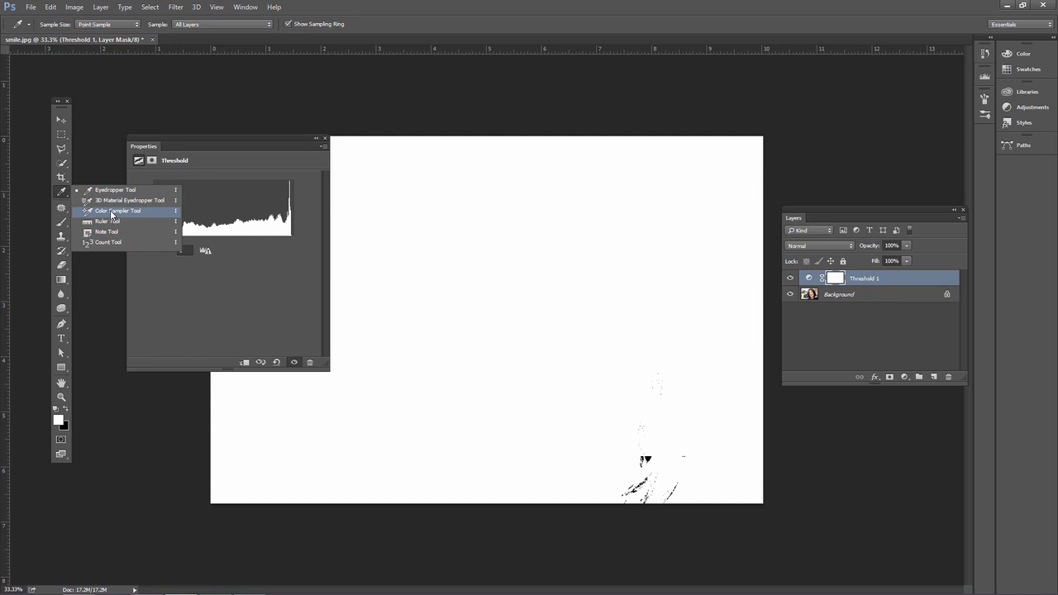
left_click(112, 213)
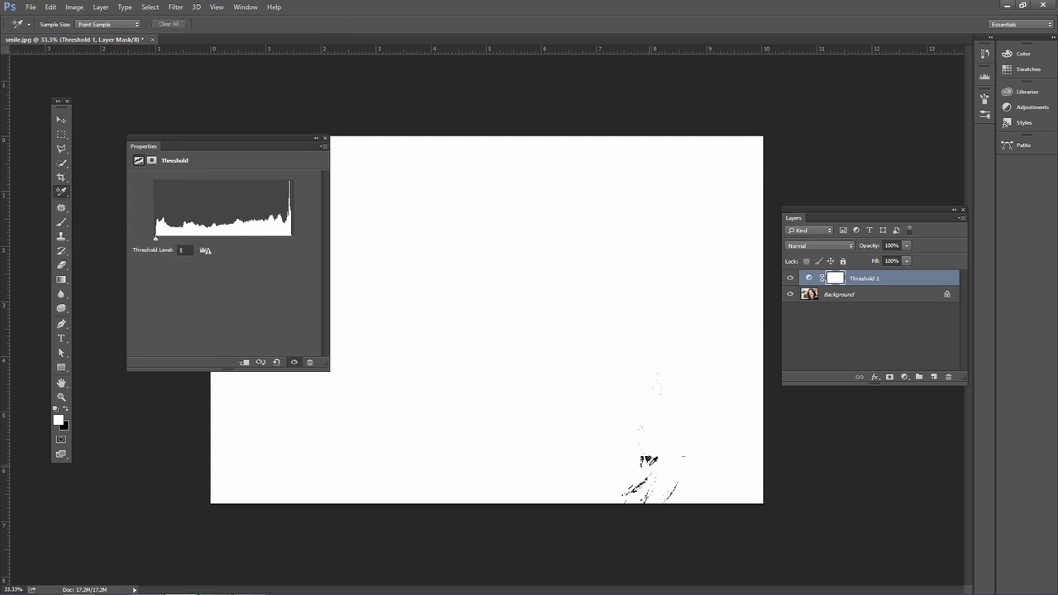
left_click(647, 461)
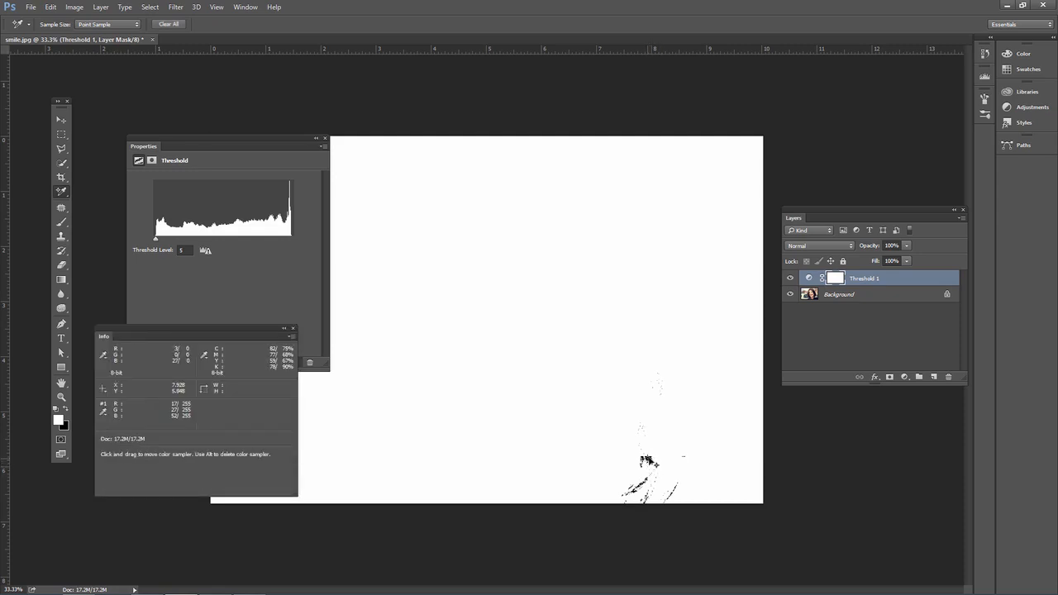
left_click_drag(647, 458, 649, 459)
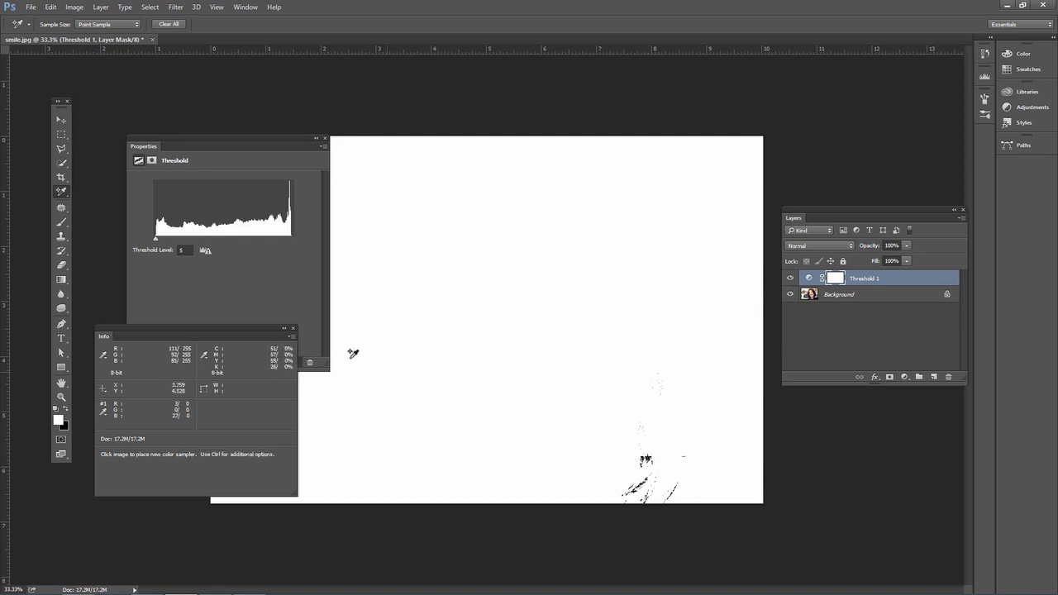
left_click(285, 329)
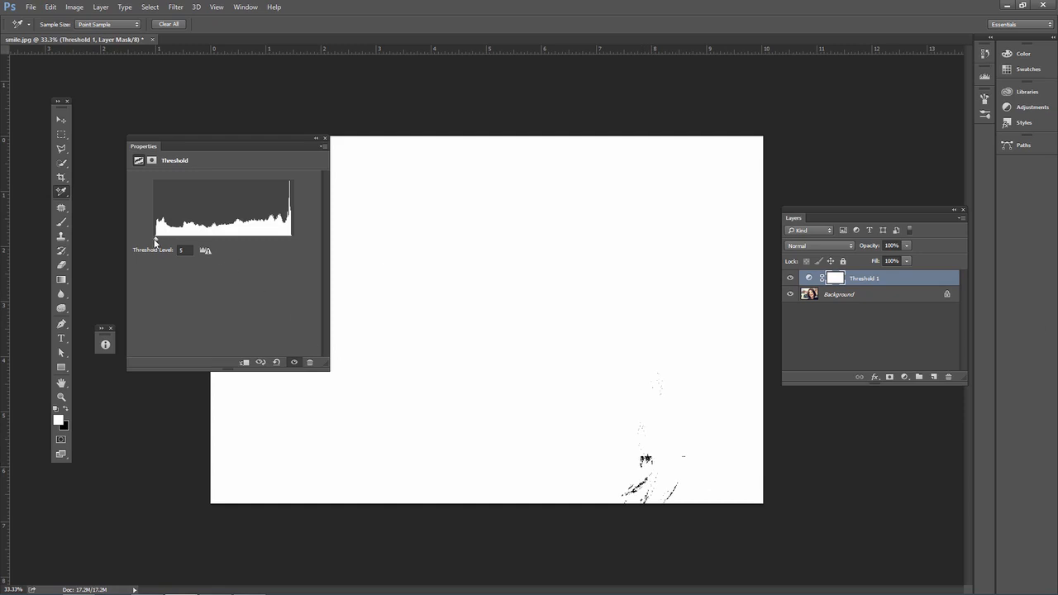
- Set the threshold level to 250 and place a second color sampler point on the white patch at the photo's top edge
left_click_drag(155, 239, 292, 253)
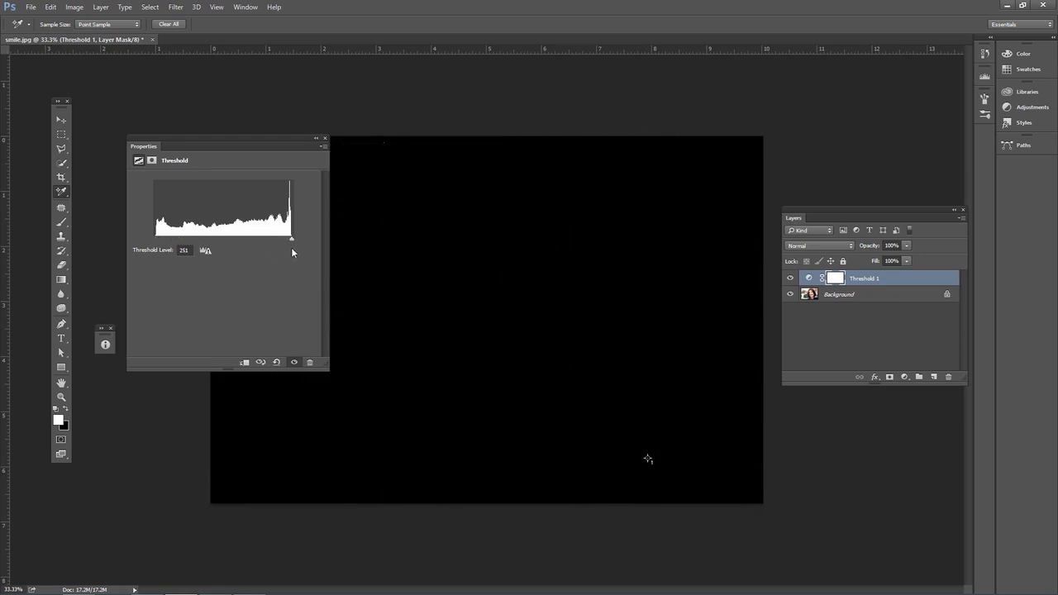
left_click_drag(293, 141, 290, 216)
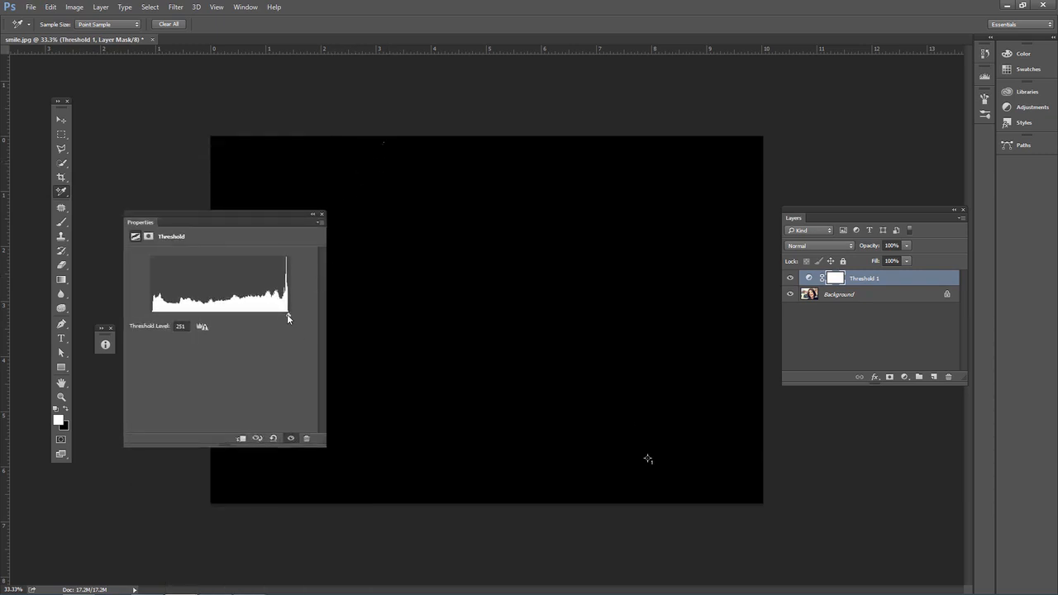
left_click_drag(289, 315, 287, 314)
left_click(180, 326)
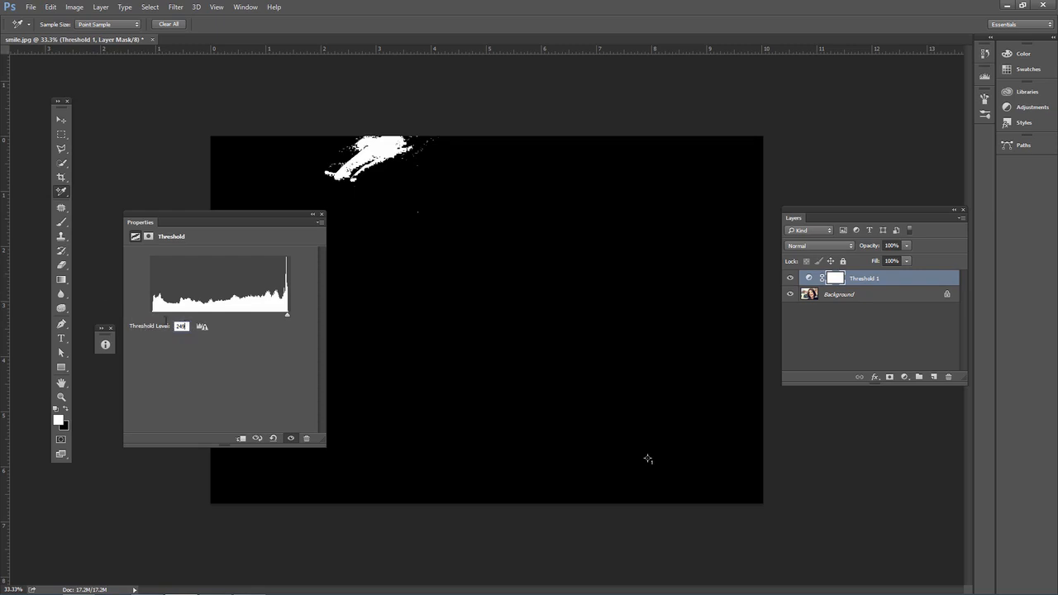
type("1250")
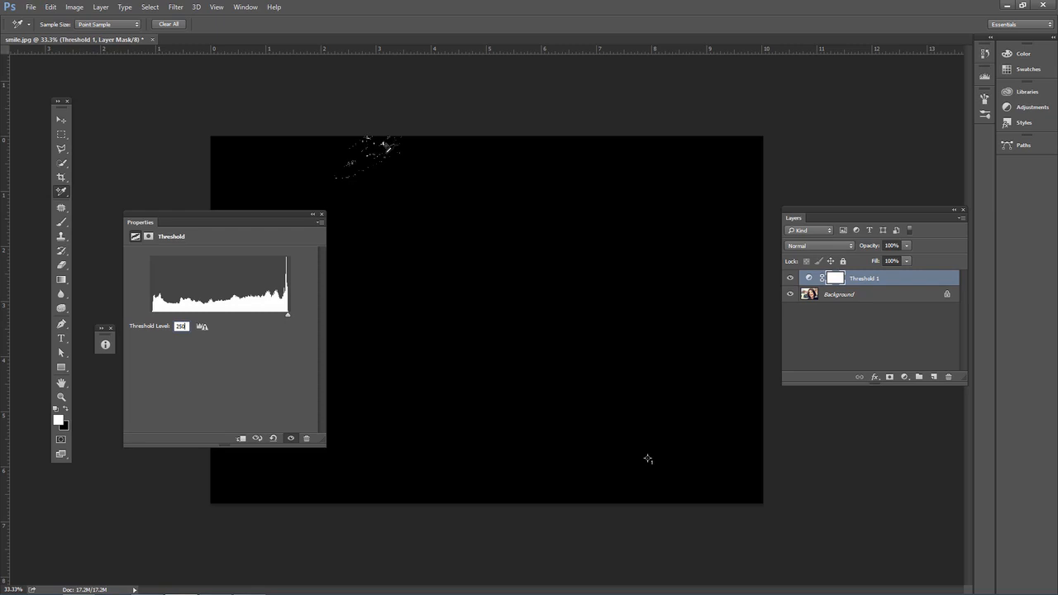
key("F8")
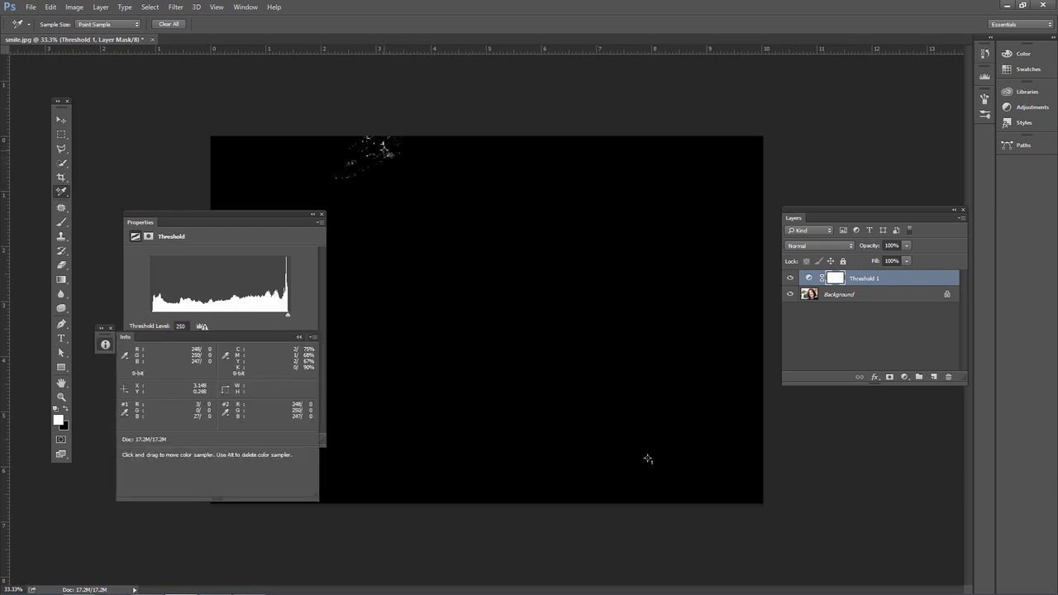
left_click(383, 145)
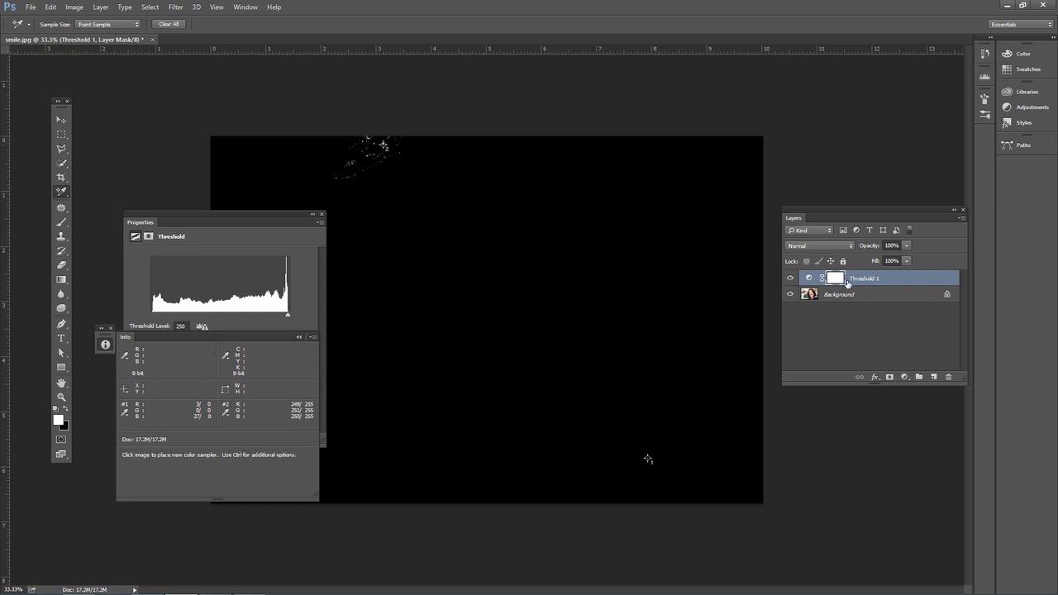
- Hide and delete the Threshold adjustment layer, and put away the adjustment settings and sampler readouts
left_click(792, 280)
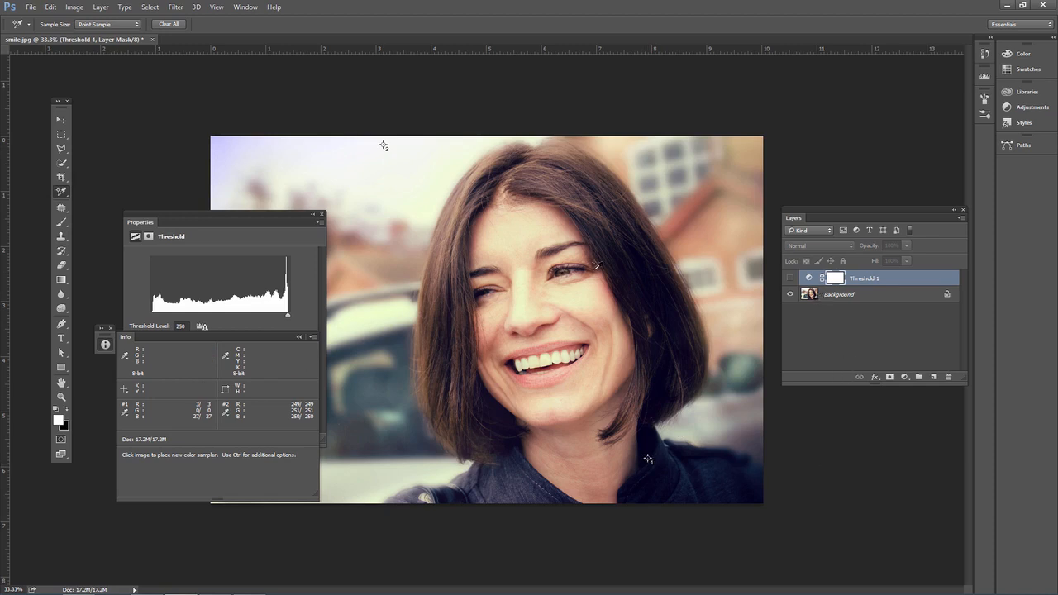
left_click(321, 214)
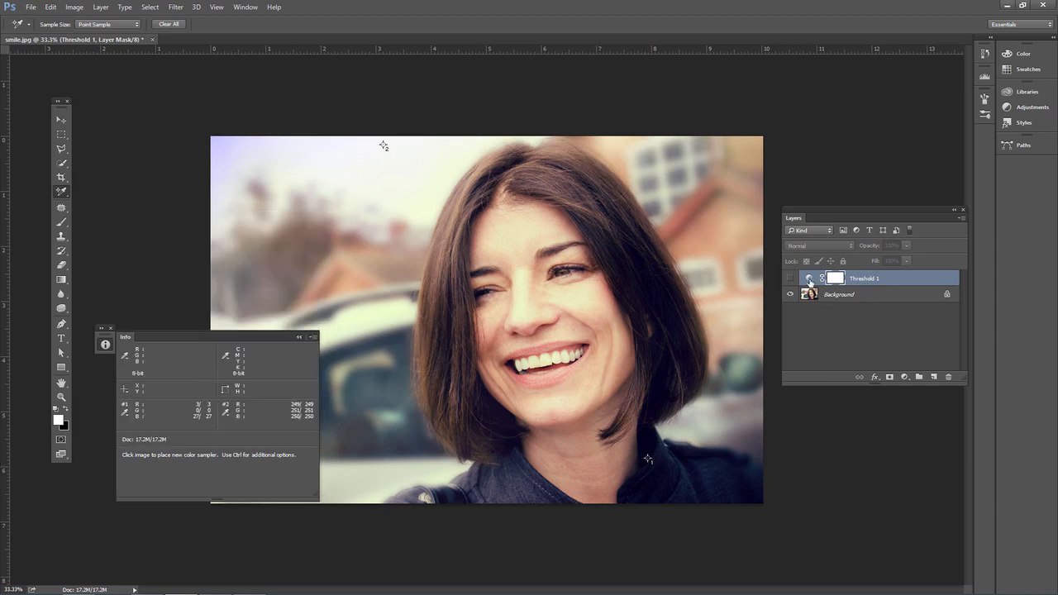
left_click(105, 340)
left_click_drag(811, 283, 948, 377)
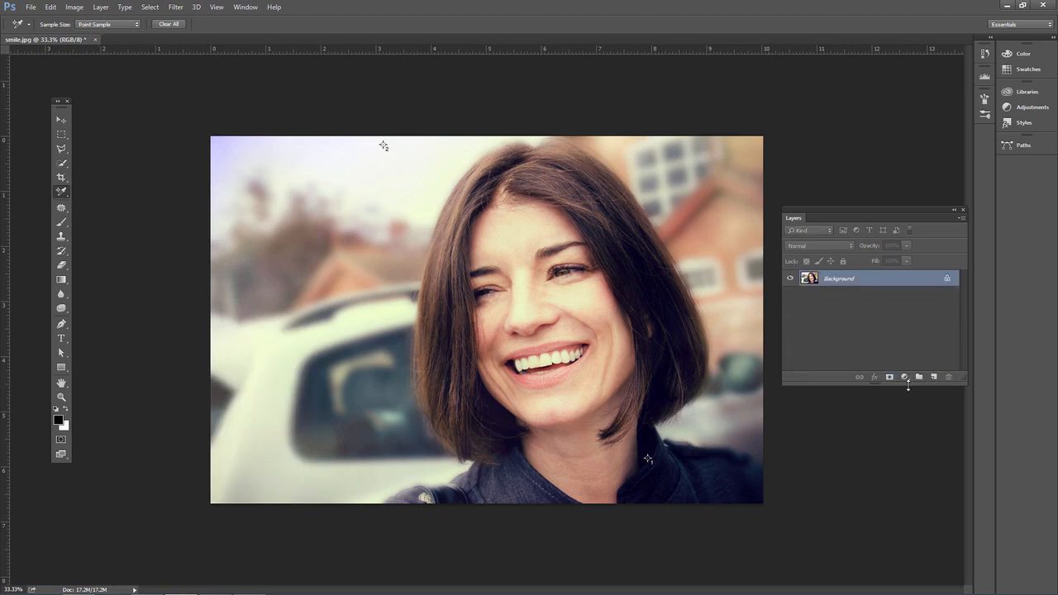
- Add a Curves adjustment layer above the Background and apply the automatic curve correction
left_click(904, 377)
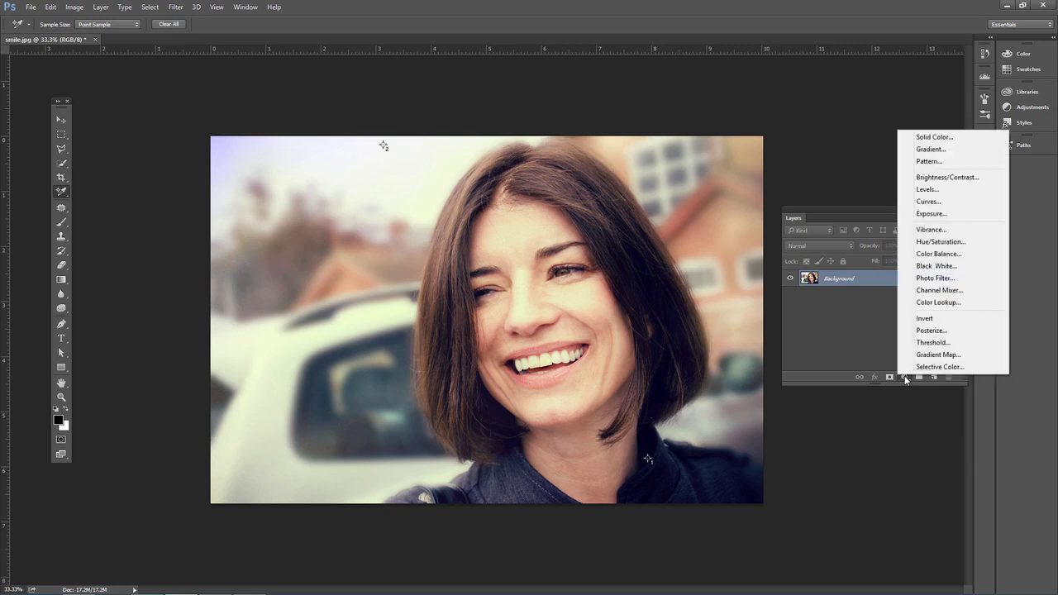
left_click(939, 201)
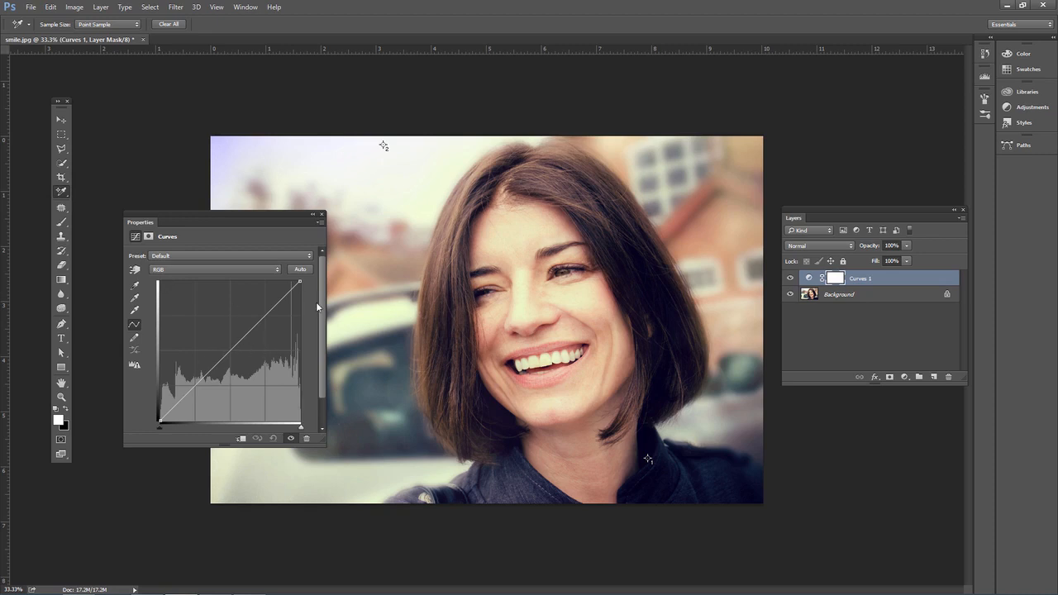
left_click(301, 270)
- Try the dark and light colors, per channel and monochromatic contrast algorithms in Auto Color Correction Options, and cancel the dialog
left_click(321, 222)
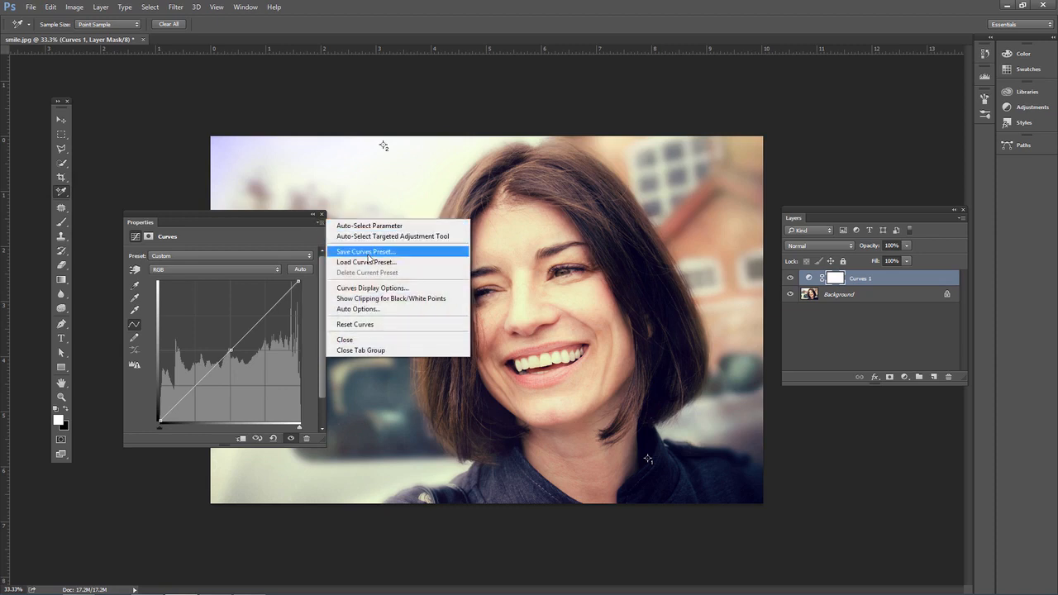
left_click(364, 309)
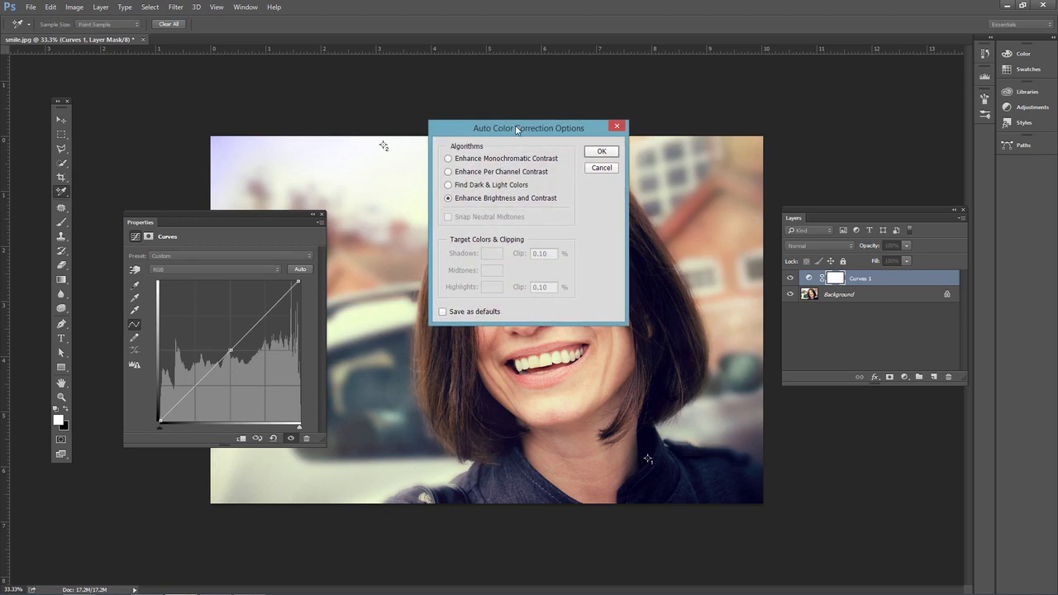
left_click_drag(516, 130, 284, 168)
left_click(250, 224)
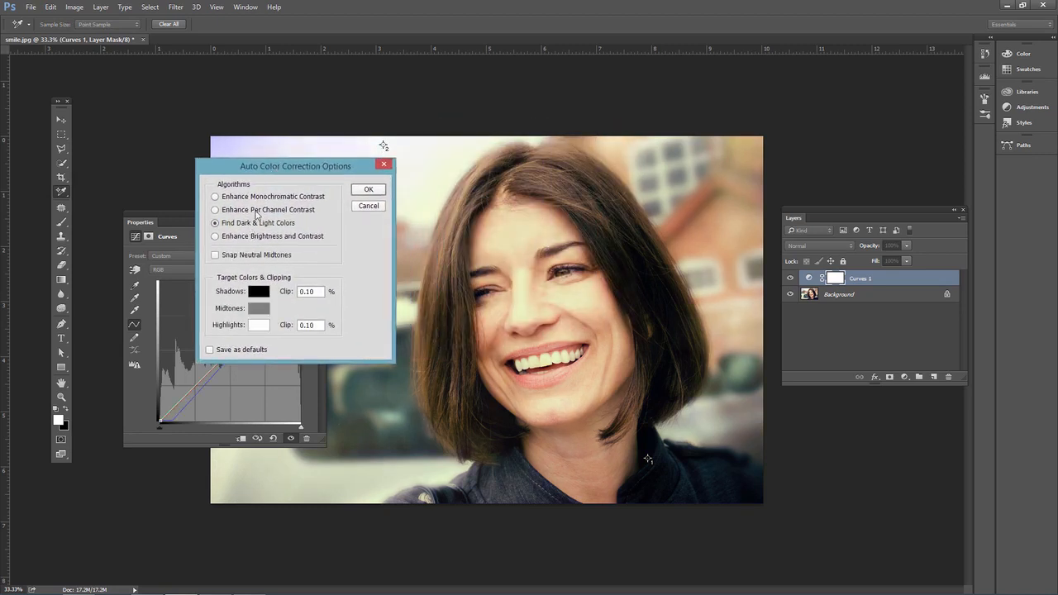
left_click(255, 210)
left_click(266, 200)
left_click(262, 201)
left_click(259, 211)
left_click(245, 225)
left_click(359, 212)
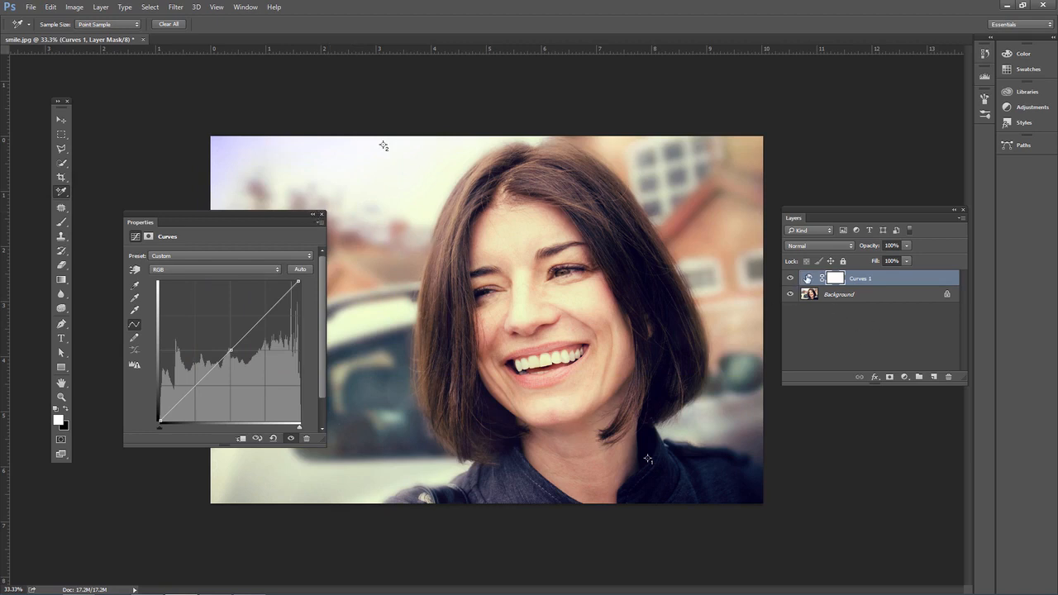
- Delete the automatically corrected Curves layer and add a fresh Curves adjustment layer above the Background
left_click_drag(809, 279, 948, 377)
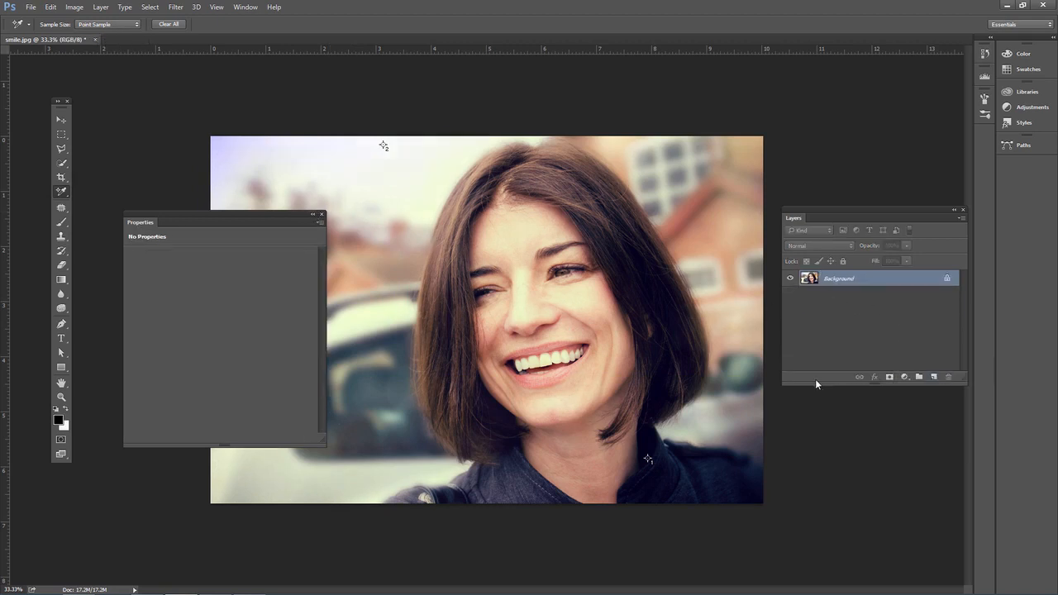
left_click(904, 377)
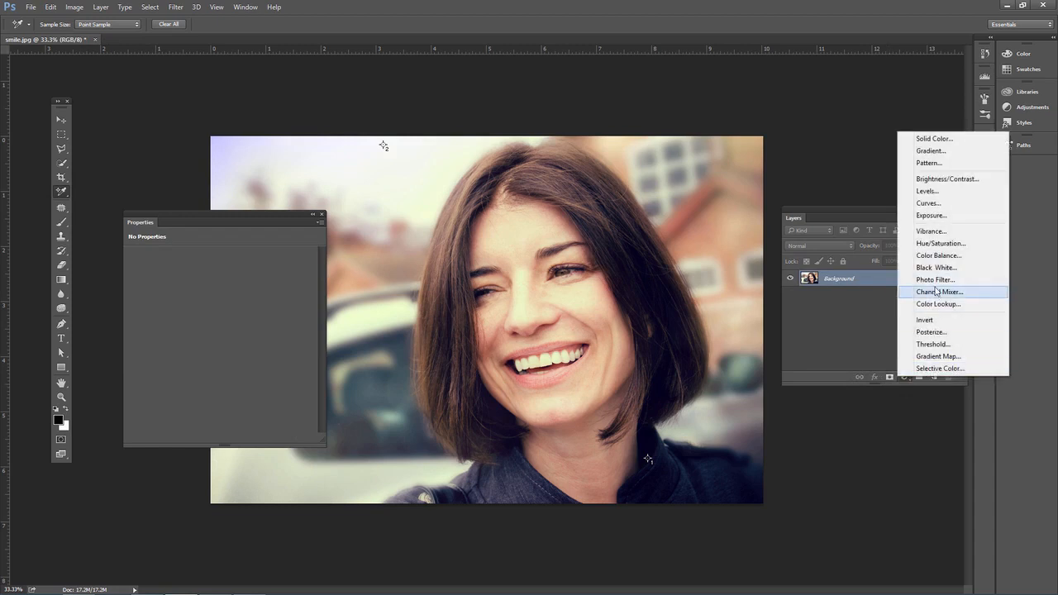
left_click(945, 203)
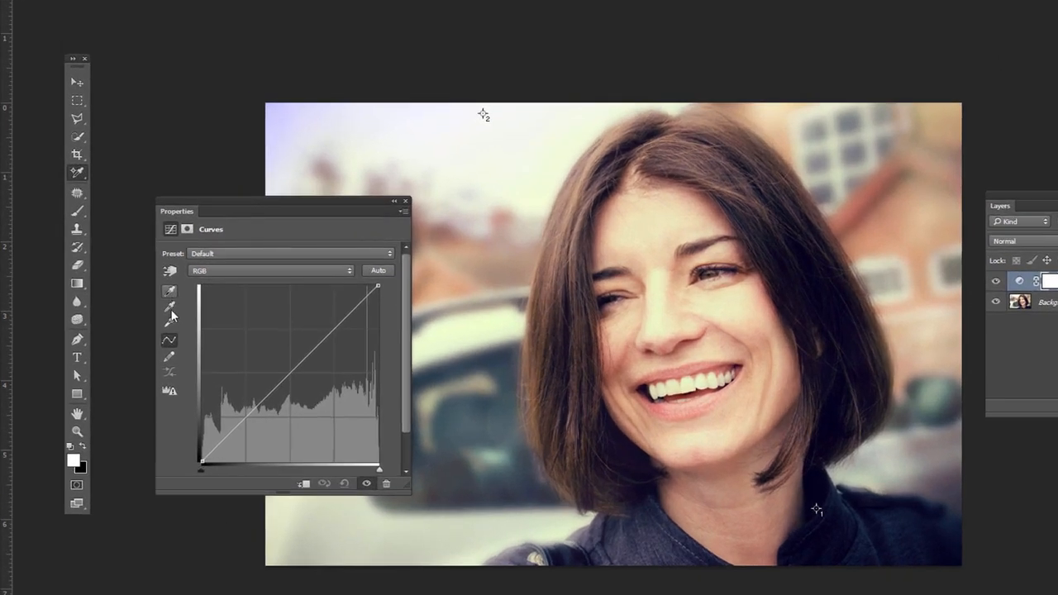
- Set the Curves white point at color sampler 2 in the sky and the black point at sampler 1 on the dark collar
left_click(170, 323)
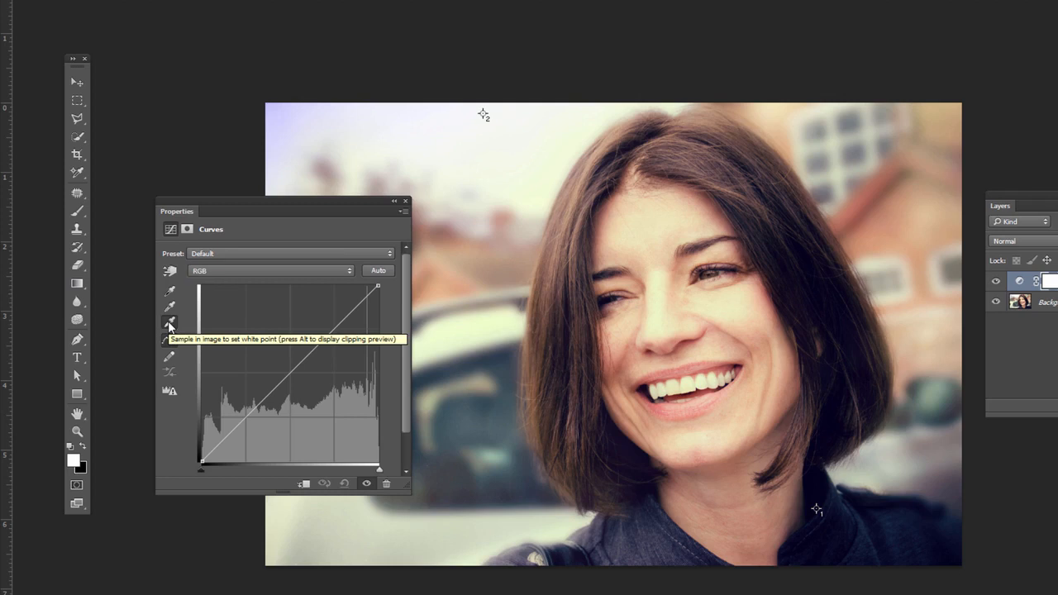
left_click(169, 292)
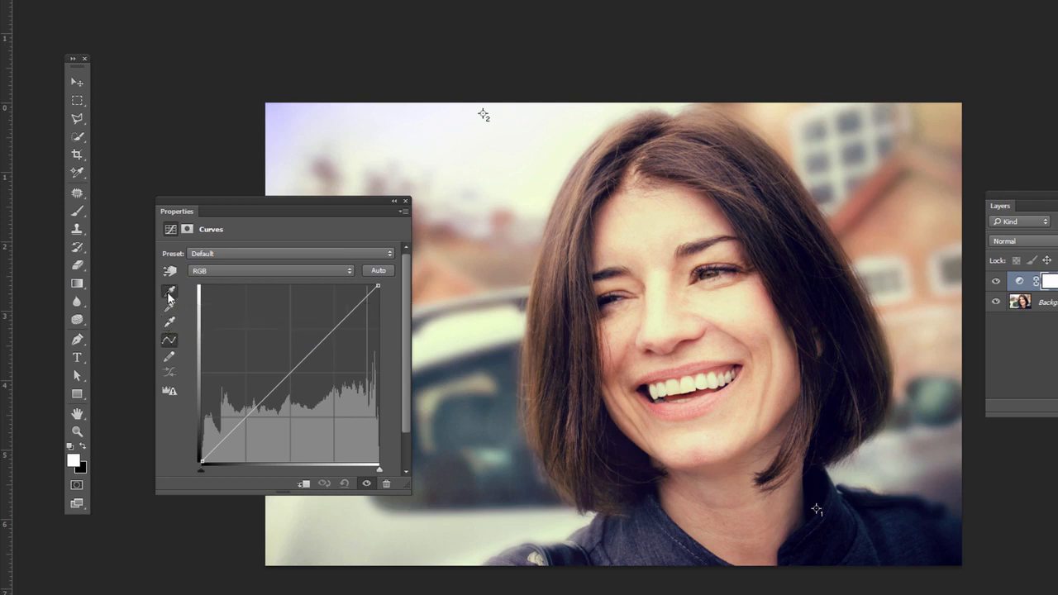
left_click(171, 323)
left_click(483, 113, "shift")
left_click(170, 293)
left_click(817, 506)
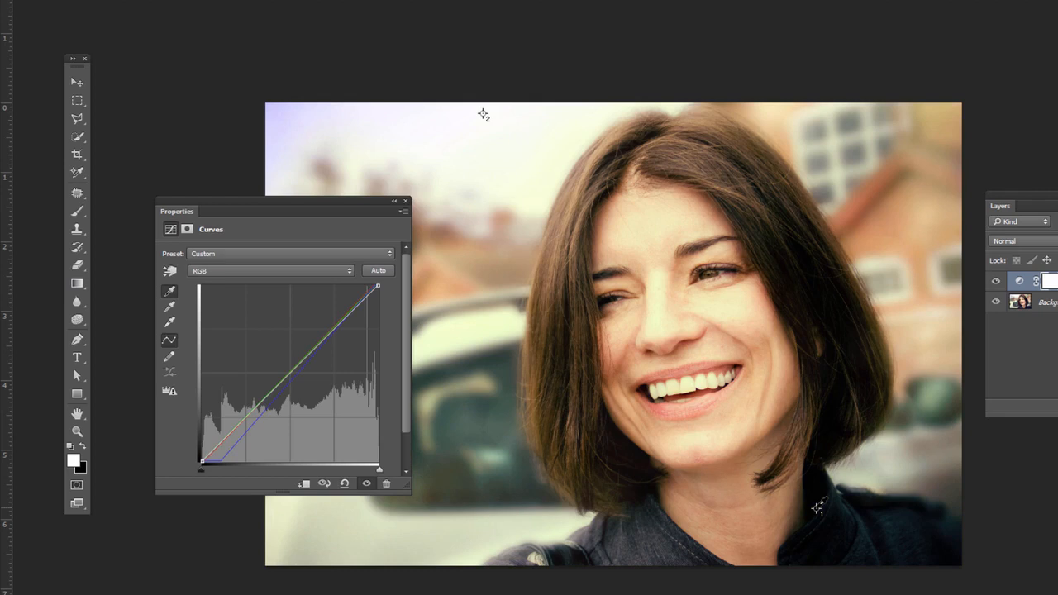
- Set the gray point by sampling several neutral spots on the lower body of the white car, and compare with the original photo
left_click(170, 306)
left_click(467, 524)
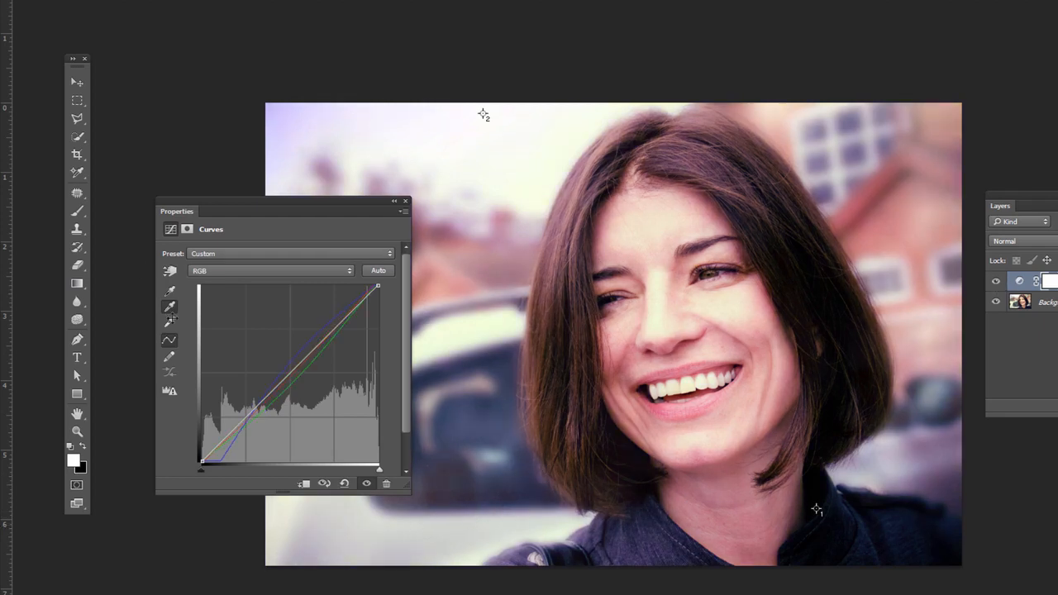
left_click(452, 536)
left_click(471, 551)
left_click(474, 551)
left_click(414, 537)
left_click(312, 520)
left_click(997, 283)
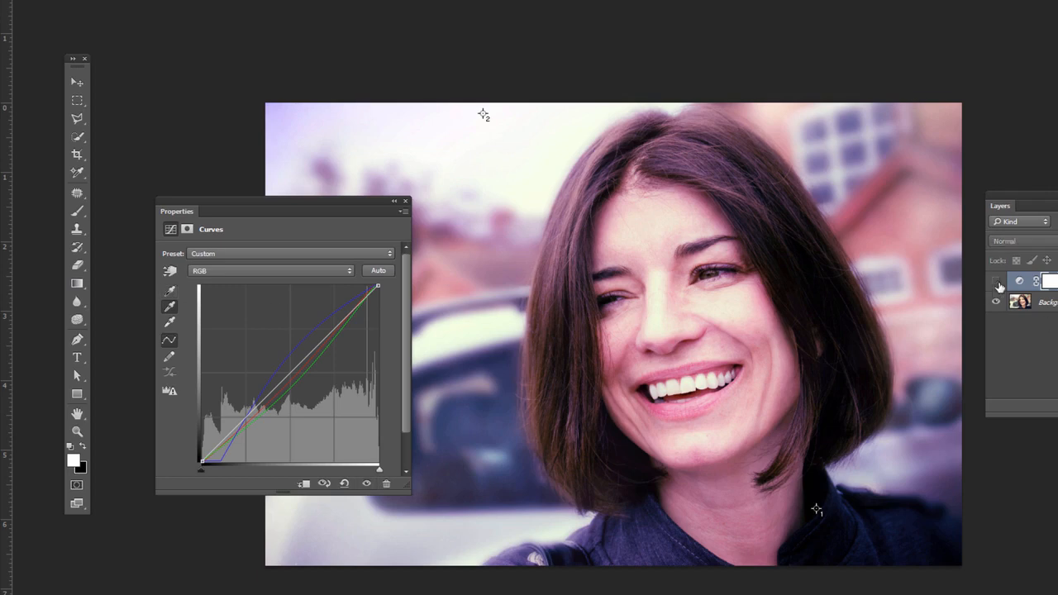
left_click(998, 284)
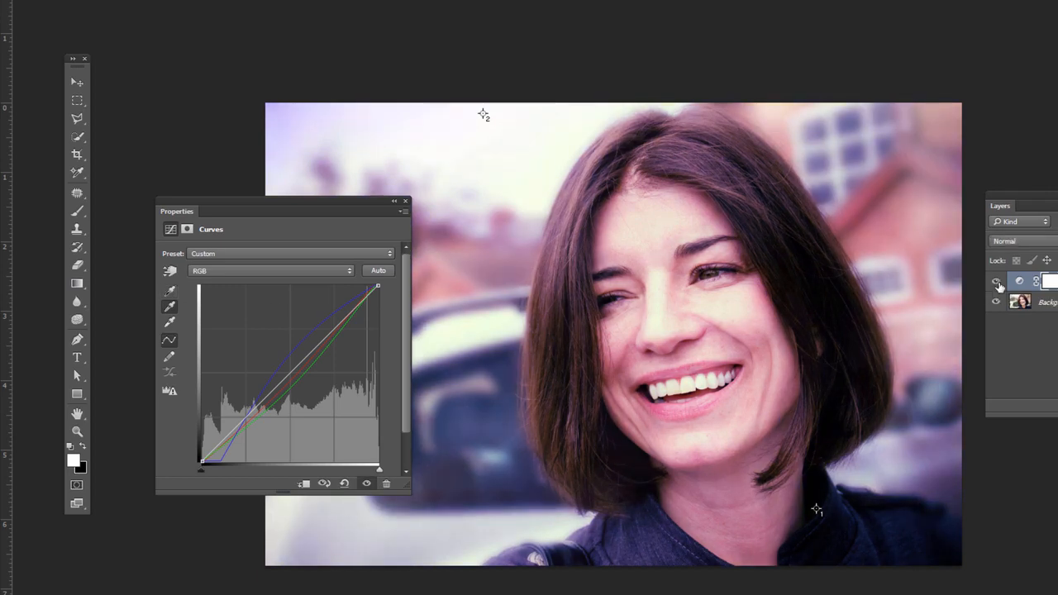
- Brighten the photo slightly by raising two points in the midtones of the RGB curve
key("ctrl+minus")
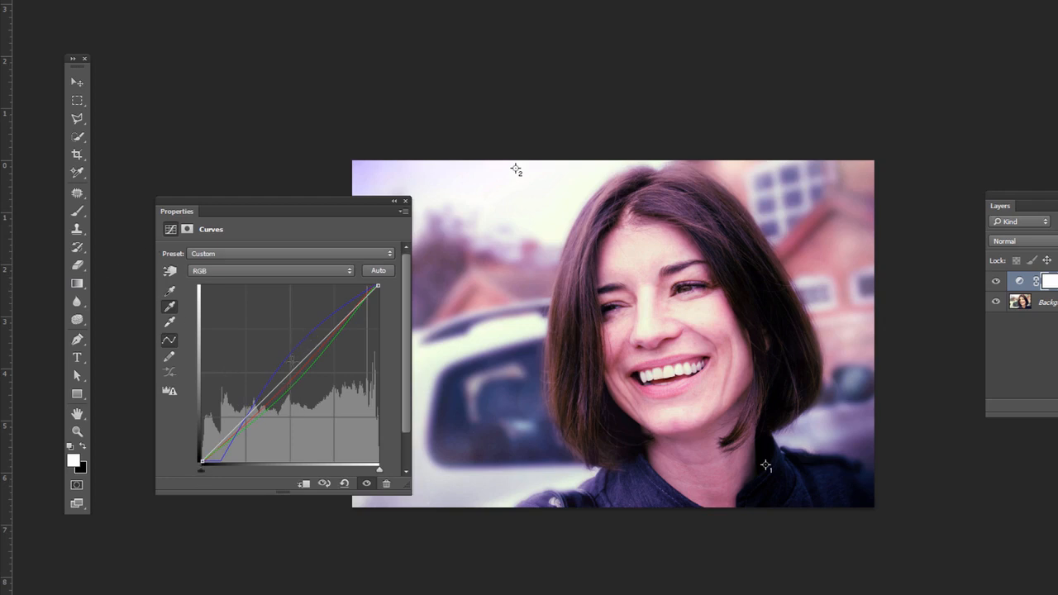
left_click_drag(272, 374, 282, 370)
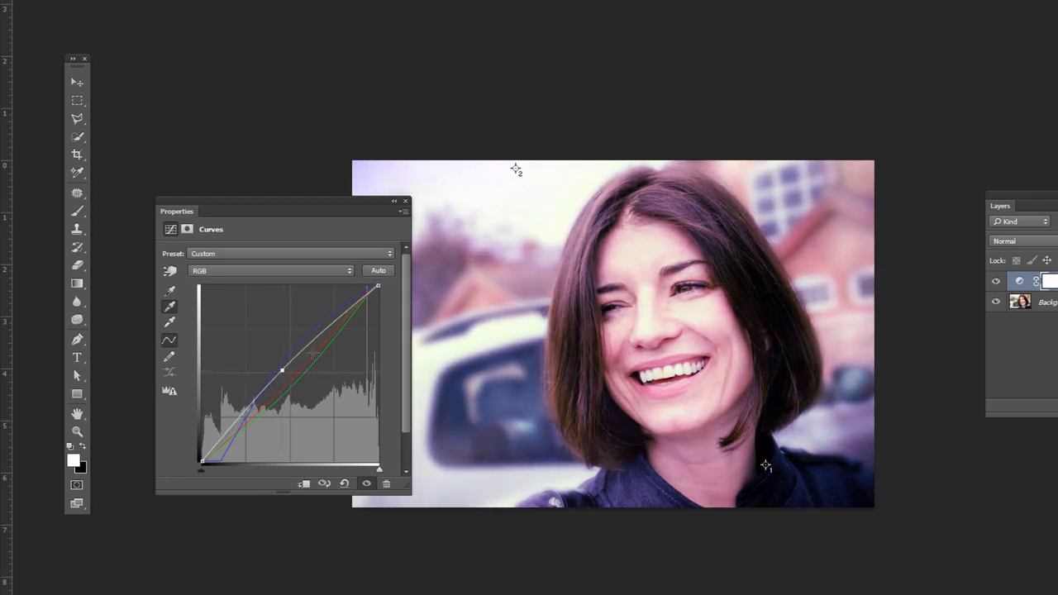
left_click_drag(315, 353, 315, 346)
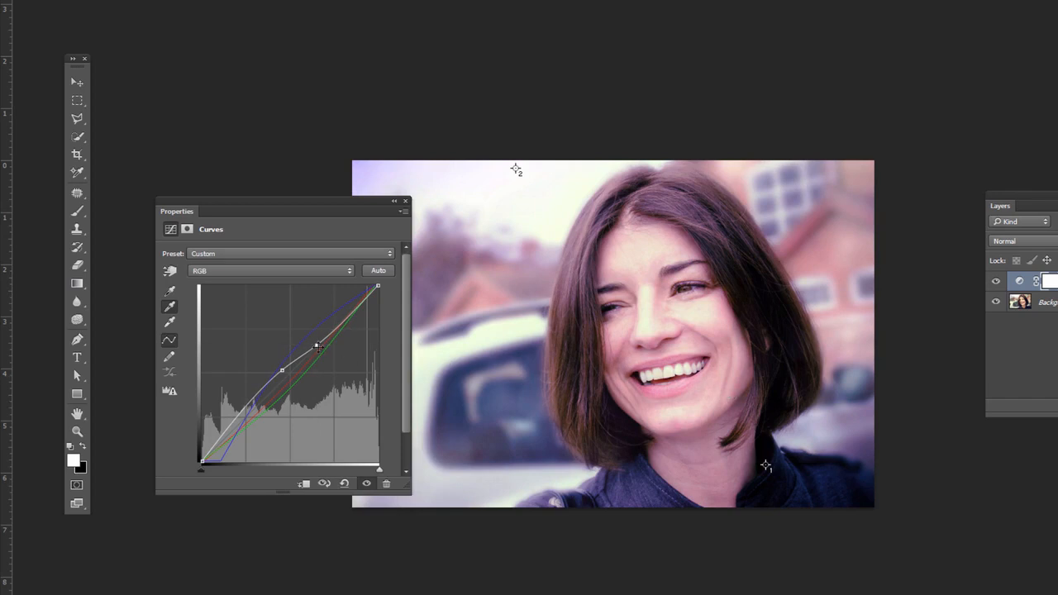
left_click_drag(317, 344, 315, 340)
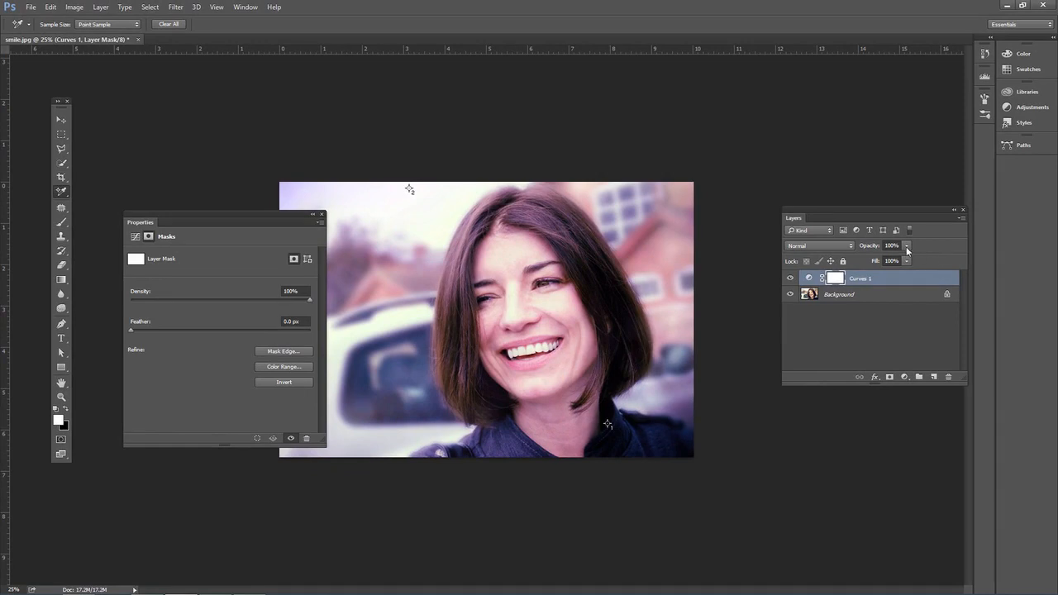
- Lower the Curves layer's opacity to 73% and compare the portrait with and without the correction
left_click(906, 247)
left_click_drag(894, 259, 892, 259)
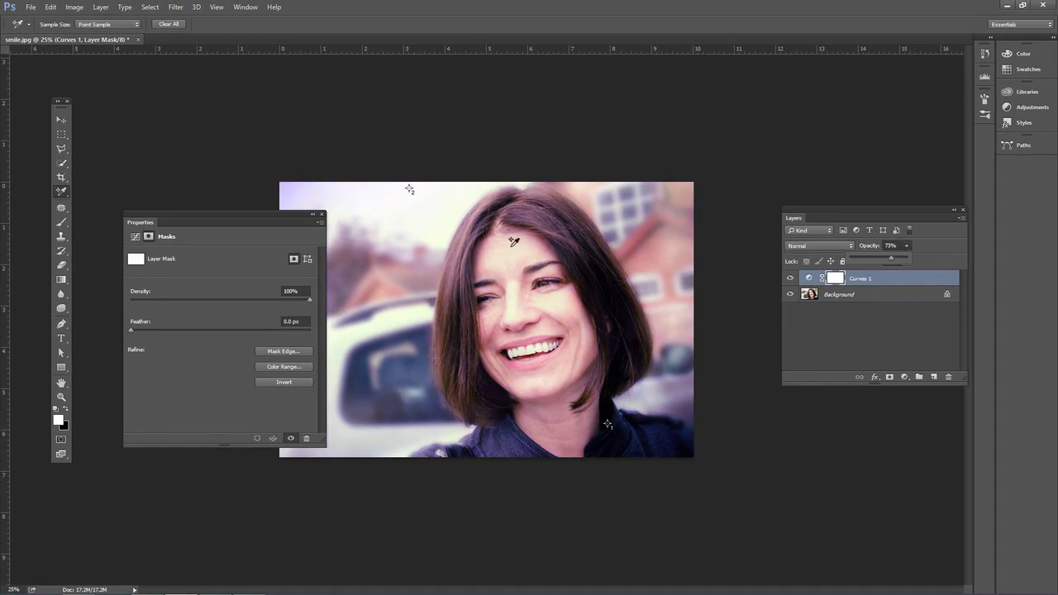
left_click(791, 278)
left_click(322, 216)
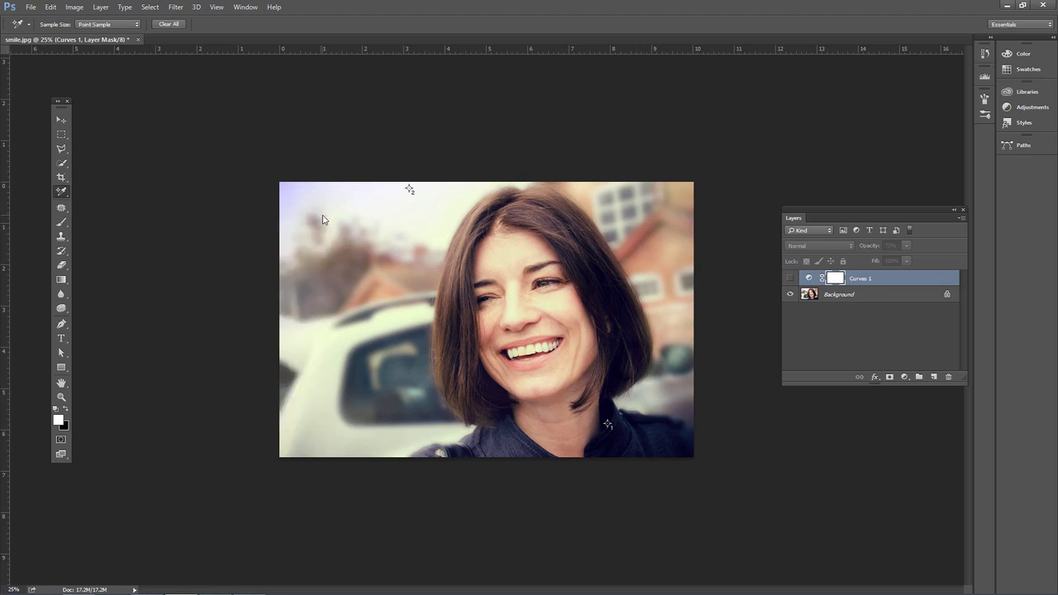
key("ctrl+plus")
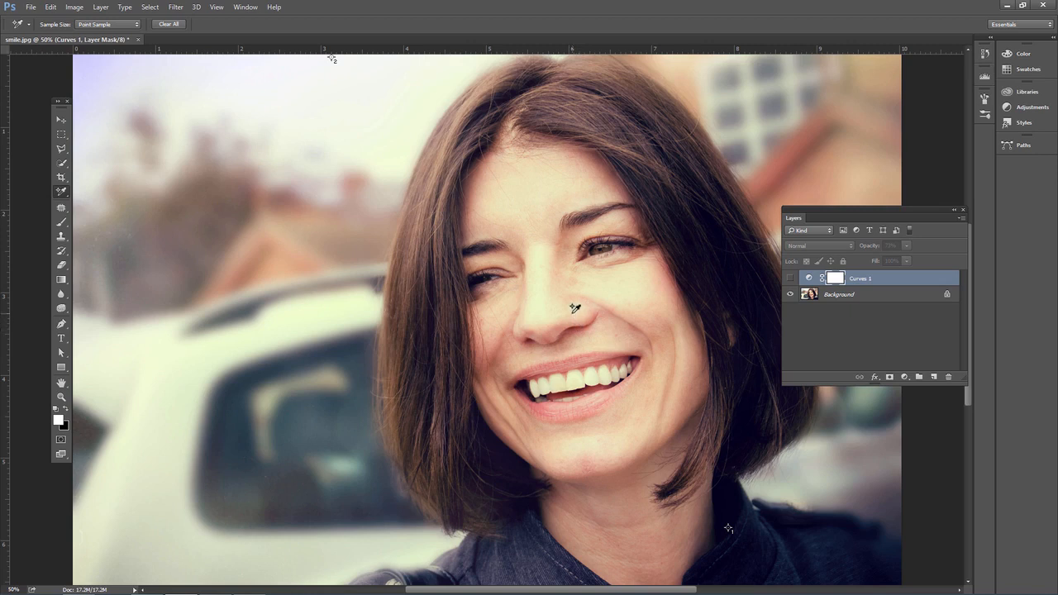
left_click(791, 280)
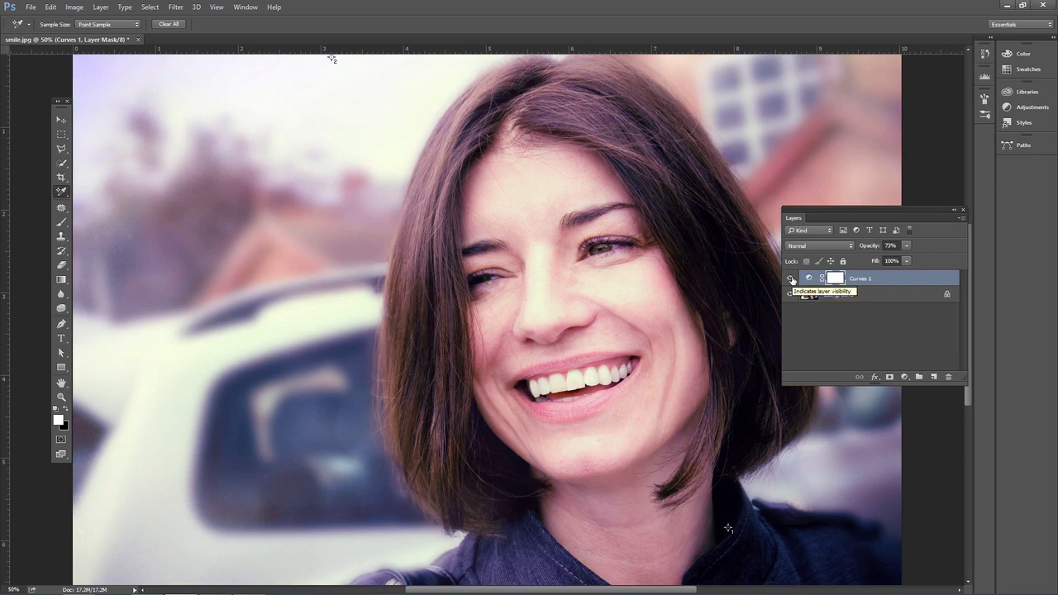
key("ctrl+minus")
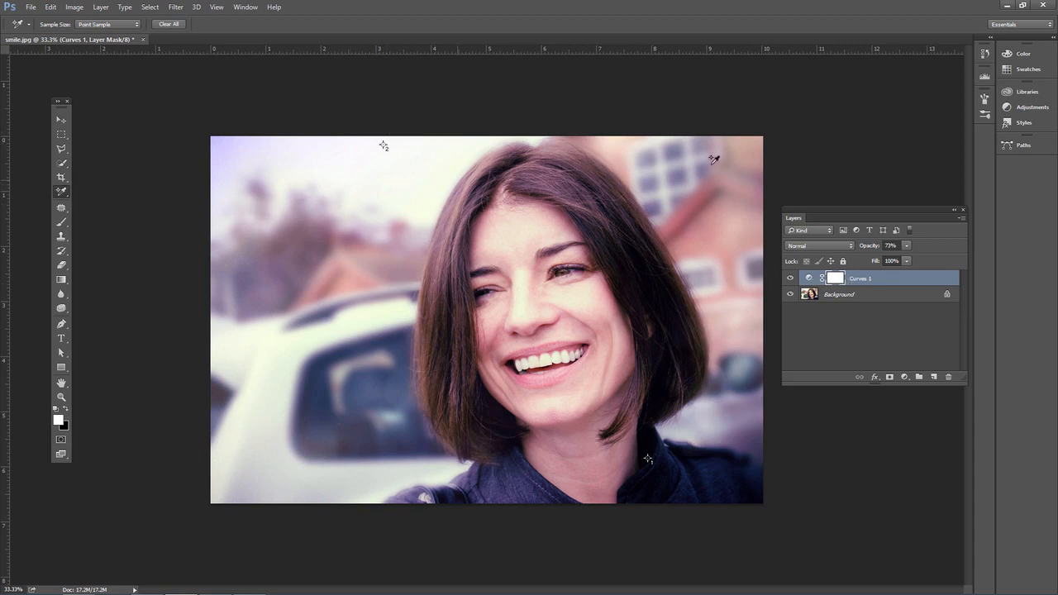
- Reopen the Curves layer's settings and review the blue, green and red channel curves before returning to RGB
left_click(810, 279)
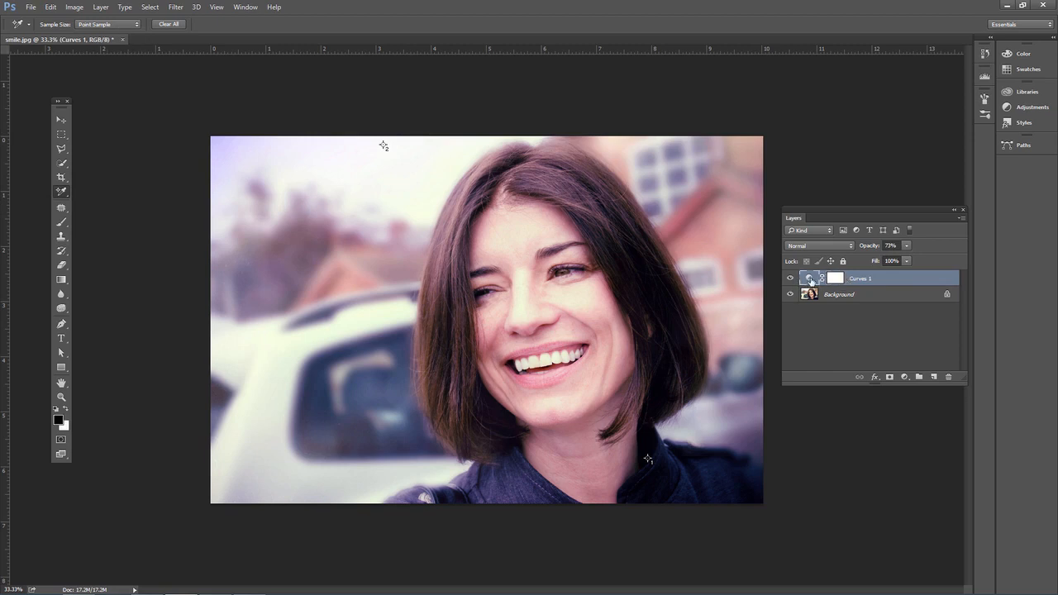
double_click(809, 278)
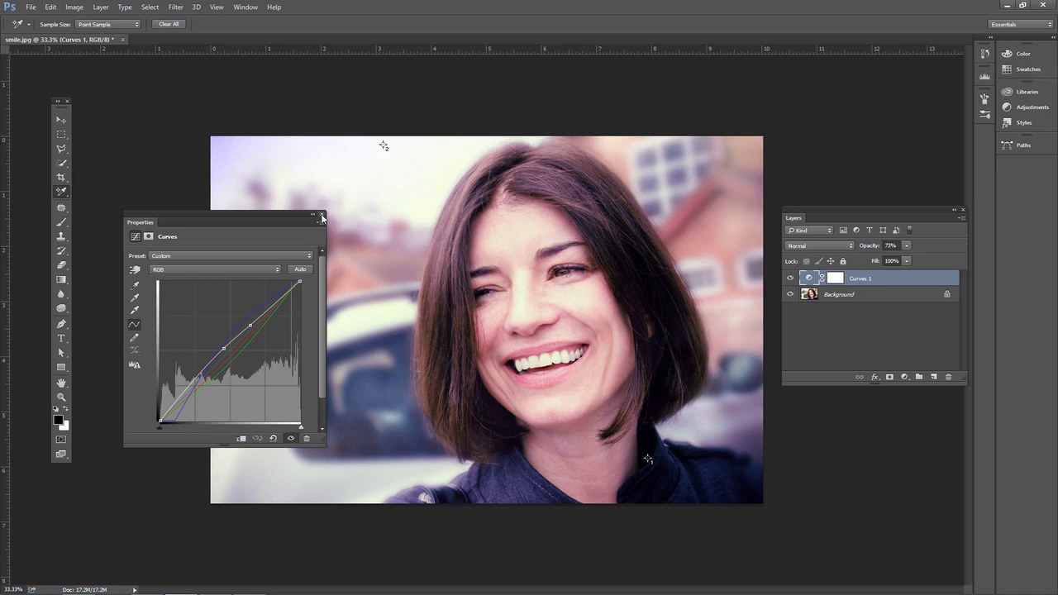
left_click(232, 269)
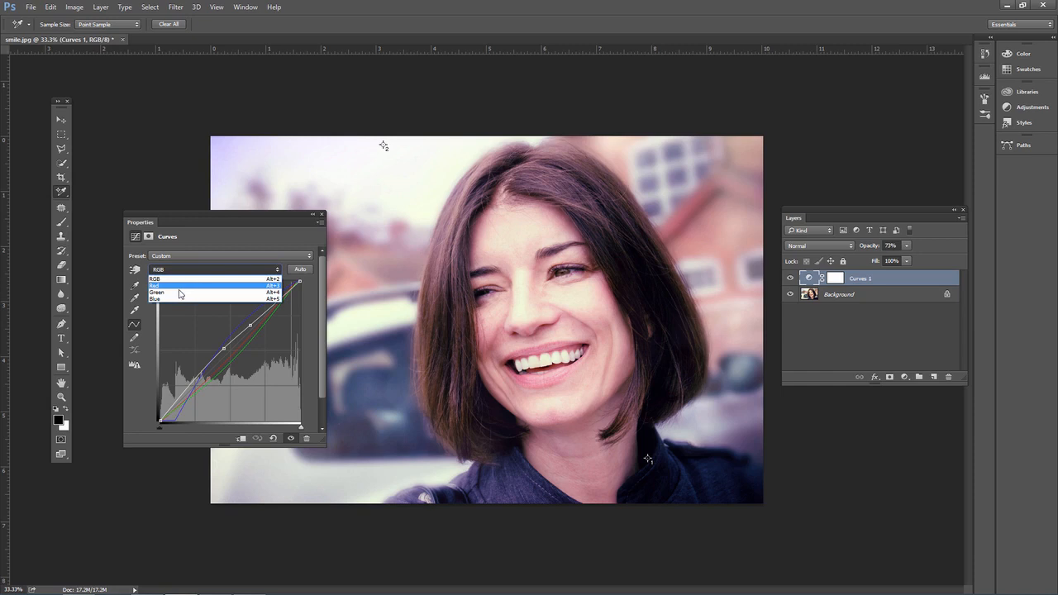
left_click(175, 298)
left_click(188, 267)
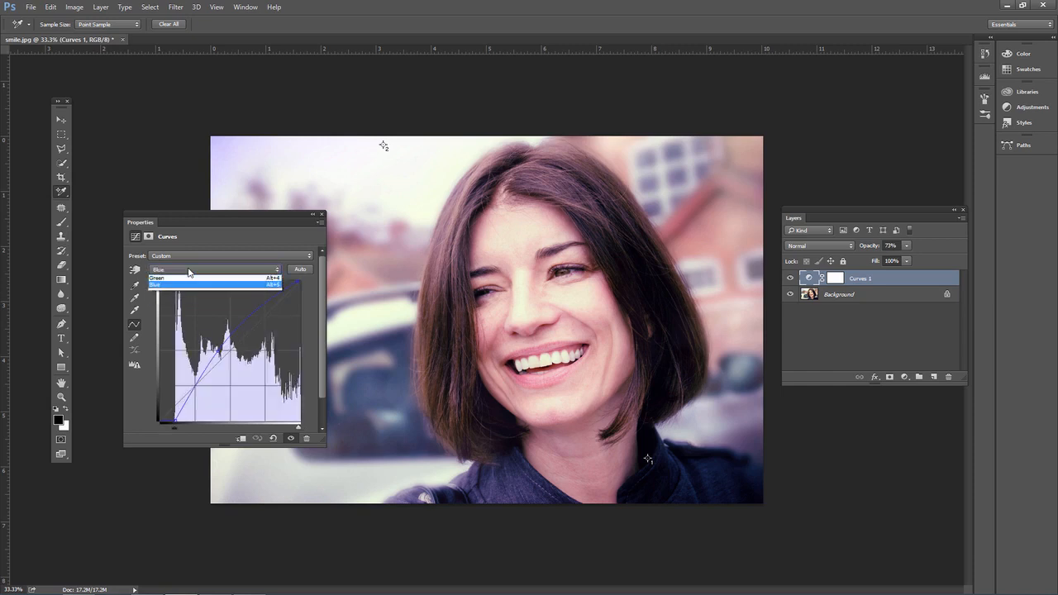
left_click(183, 275)
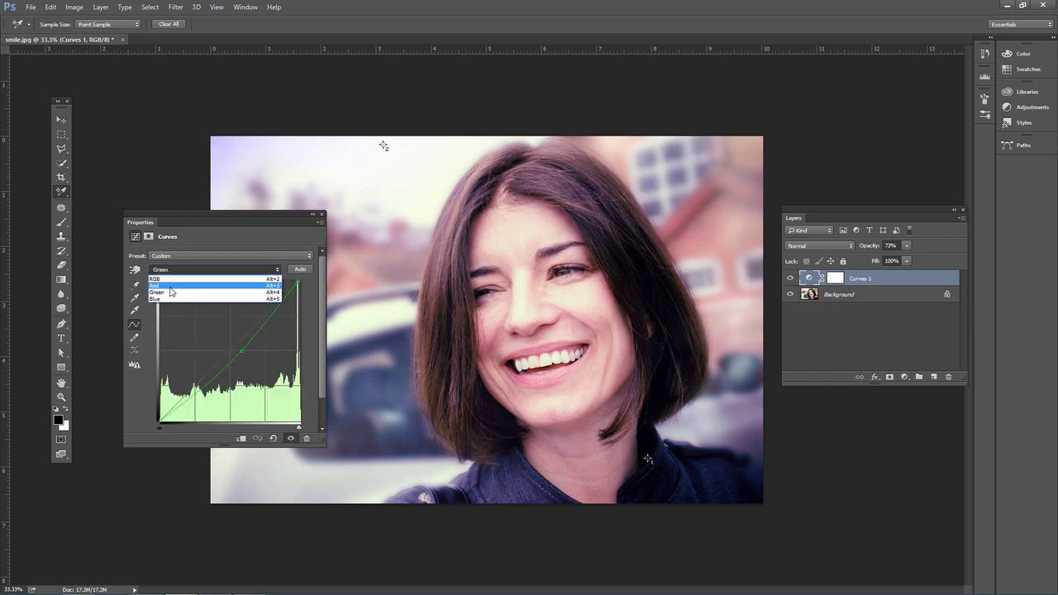
left_click(172, 287)
left_click(181, 266)
left_click(172, 279)
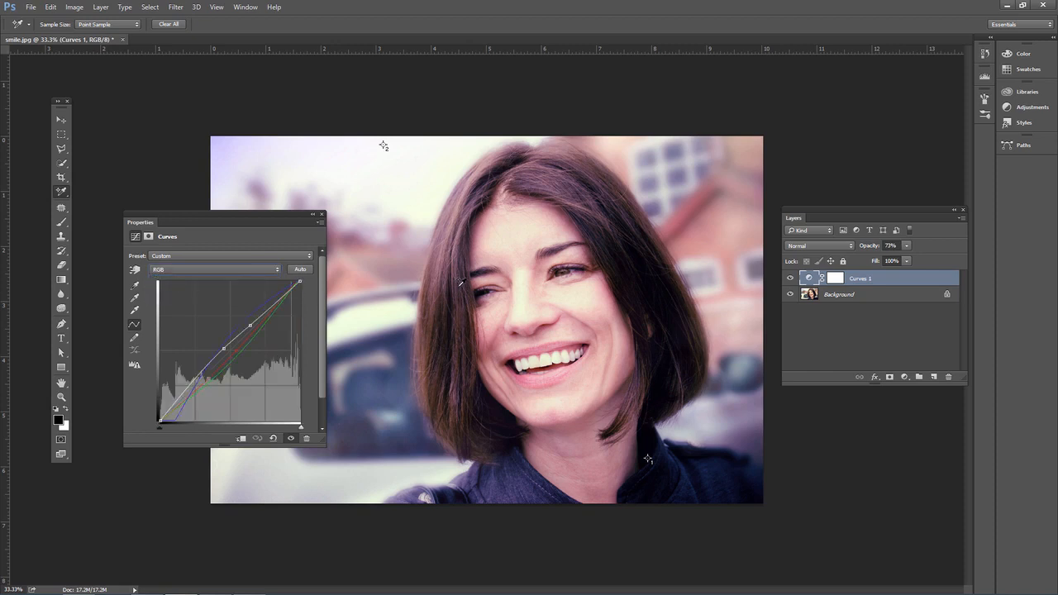